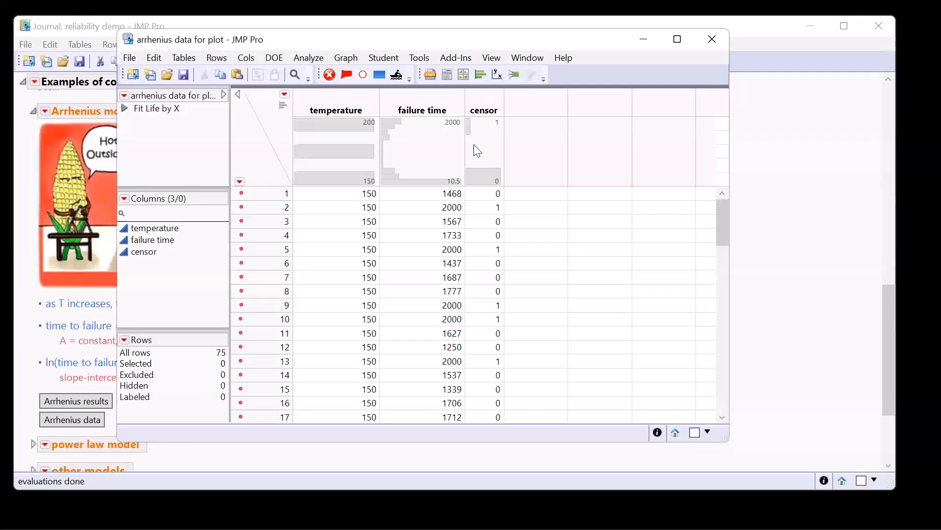
Examine the temperature, failure time and censor values of rows 1 and 2, and clear the row selection.
left_click(274, 196)
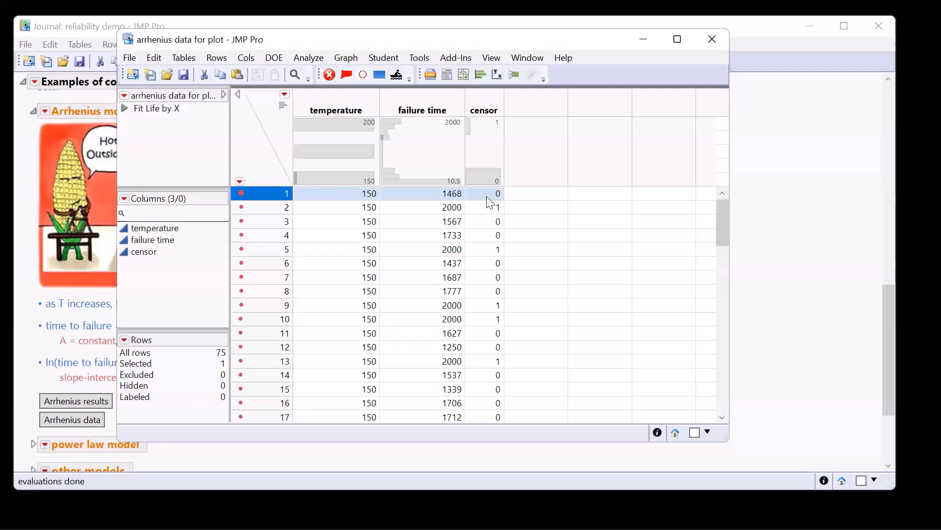
left_click(268, 209)
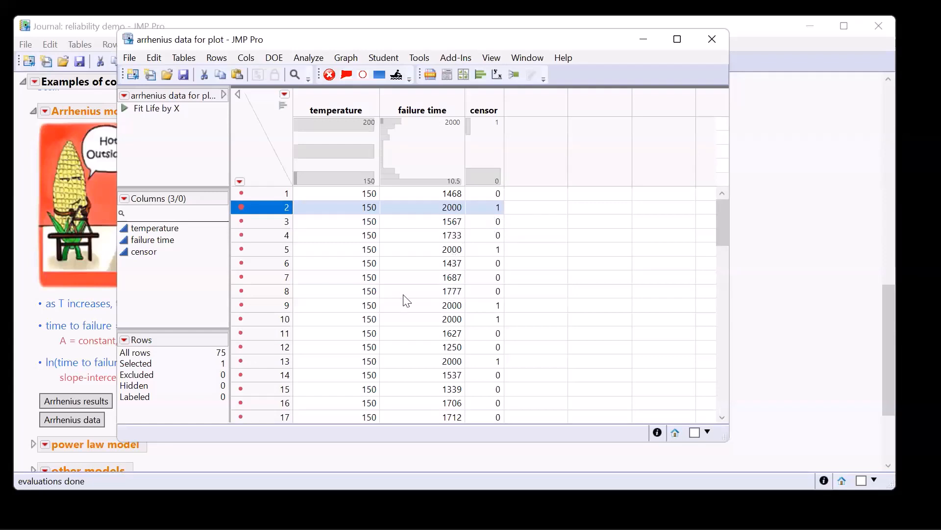
left_click_drag(722, 215, 643, 210)
left_click(260, 164)
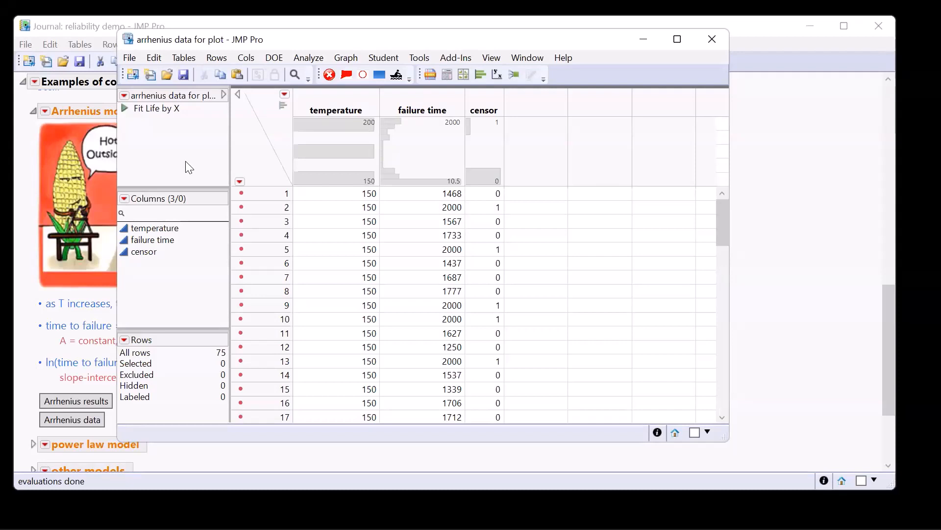
Start a Fit Life by X analysis with failure time as time to event, temperature as X and censor as the censor column.
left_click(311, 57)
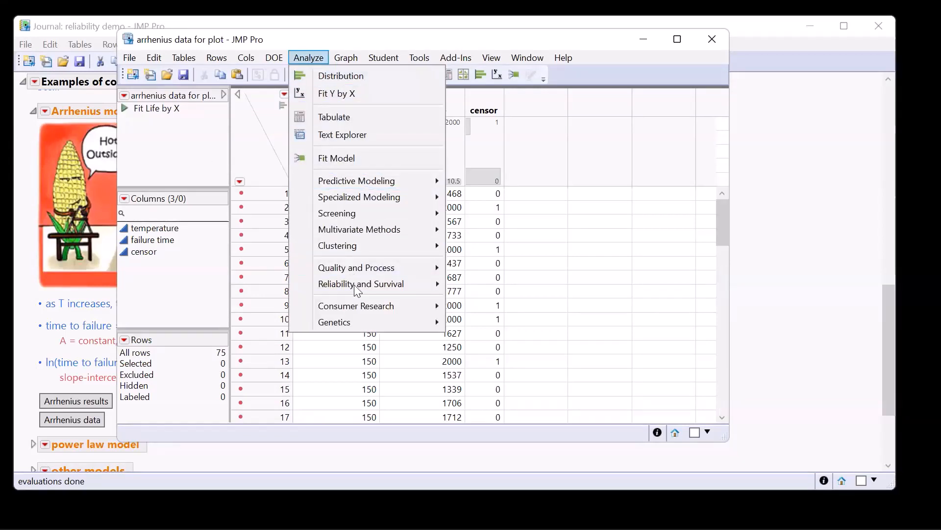
mouse_move(357, 288)
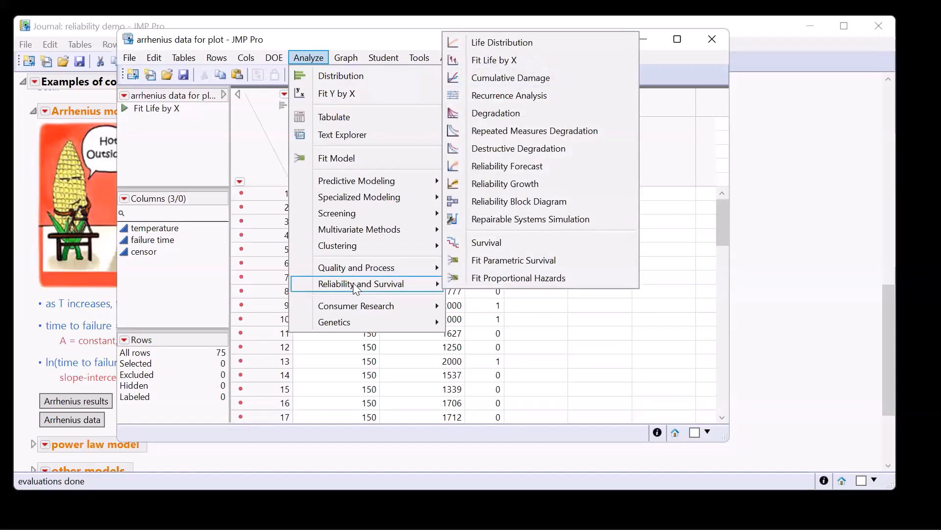
left_click(493, 63)
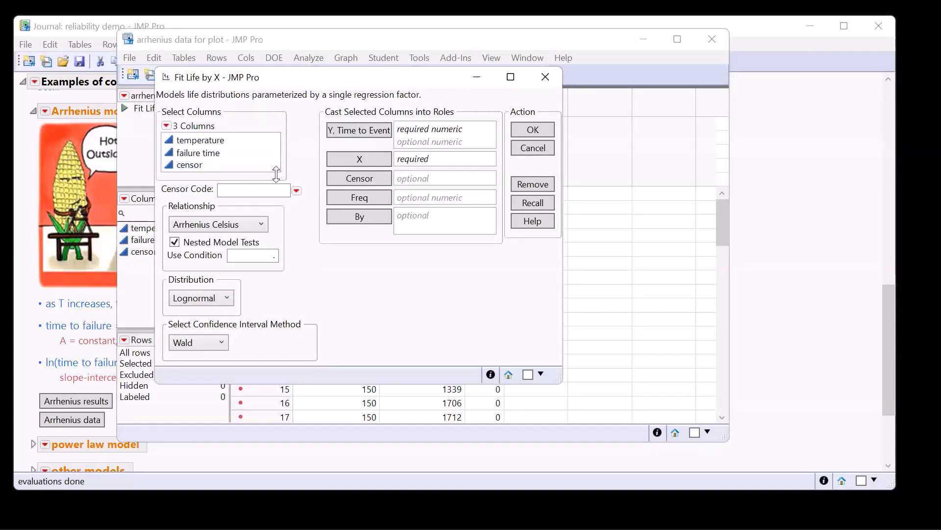
mouse_move(395, 283)
left_mouse_down()
mouse_move(497, 287)
mouse_move(553, 143)
mouse_move(326, 103)
mouse_move(301, 190)
mouse_move(403, 288)
mouse_move(399, 281)
left_mouse_up()
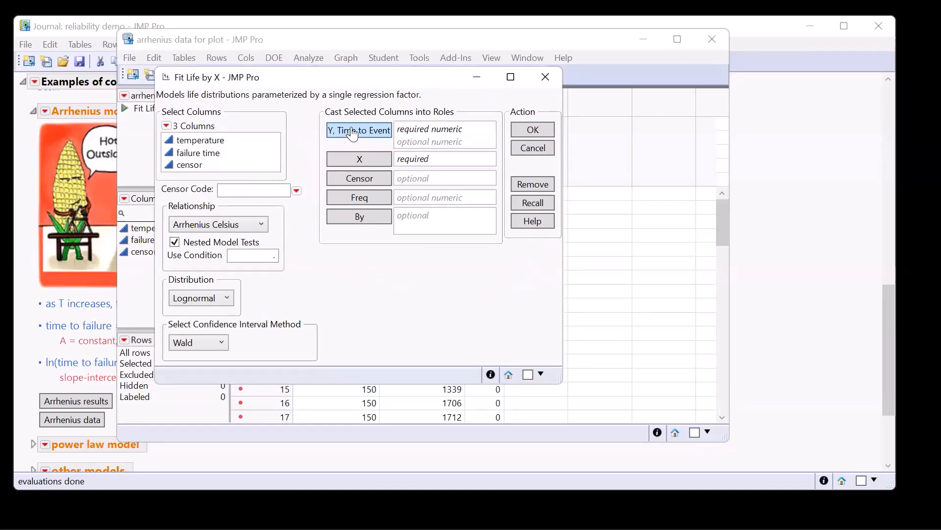
left_click(204, 153)
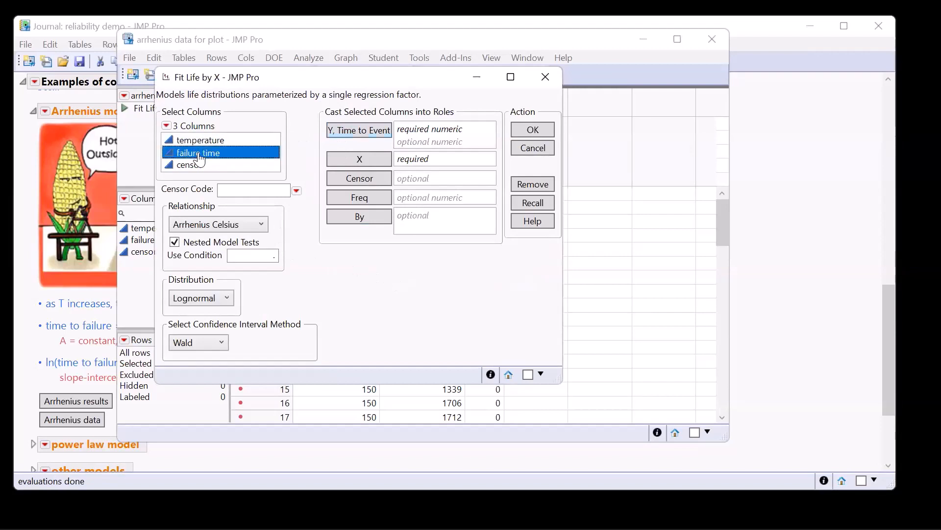
left_click(357, 134)
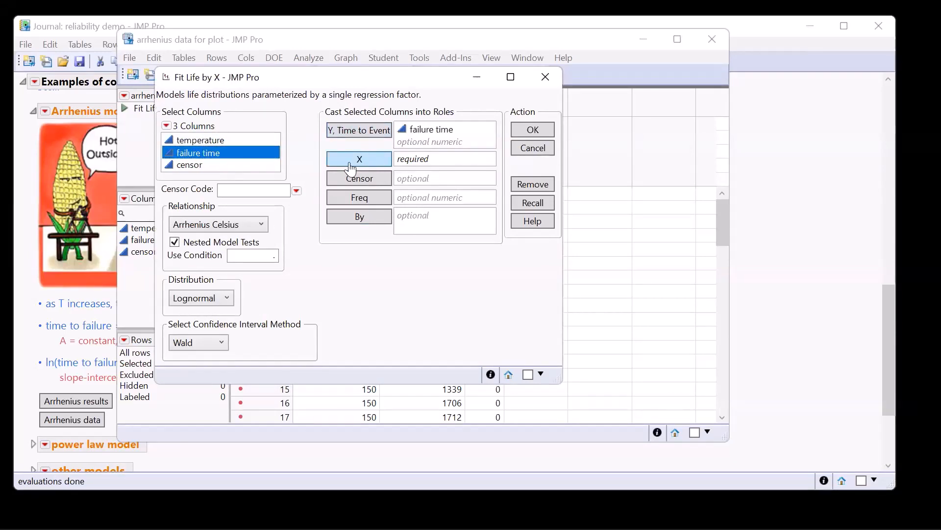
left_click(203, 142)
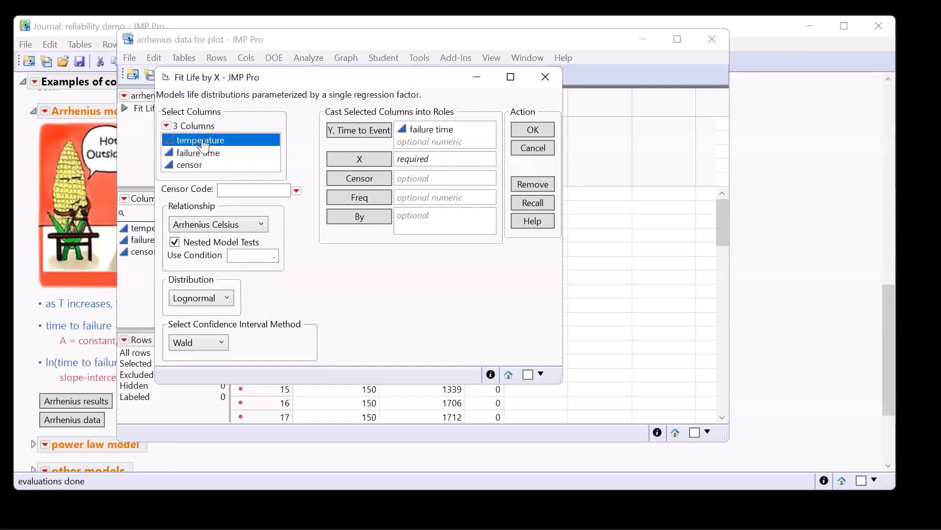
left_click(359, 161)
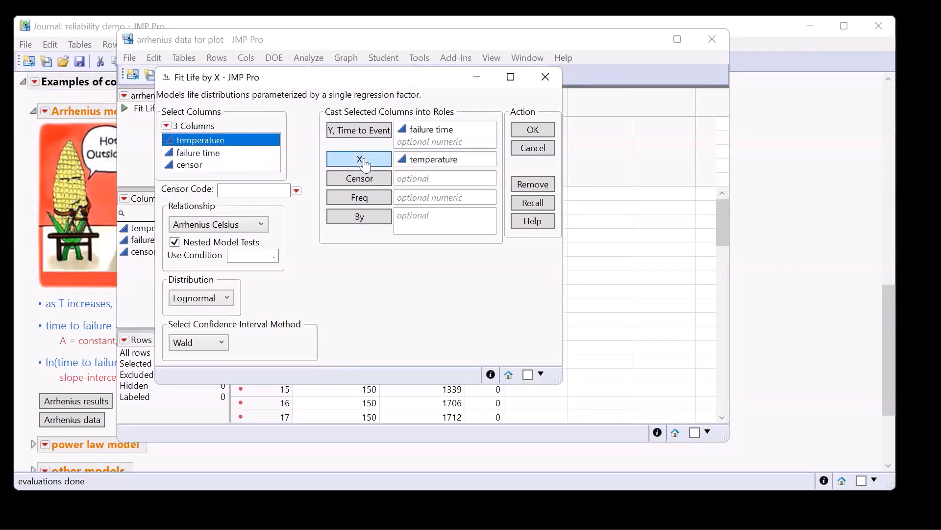
left_click(200, 166)
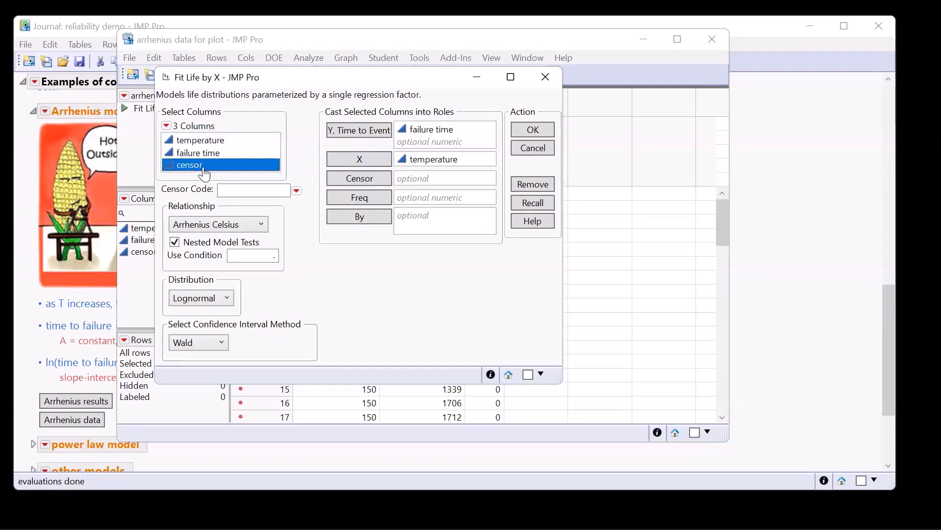
left_click(367, 182)
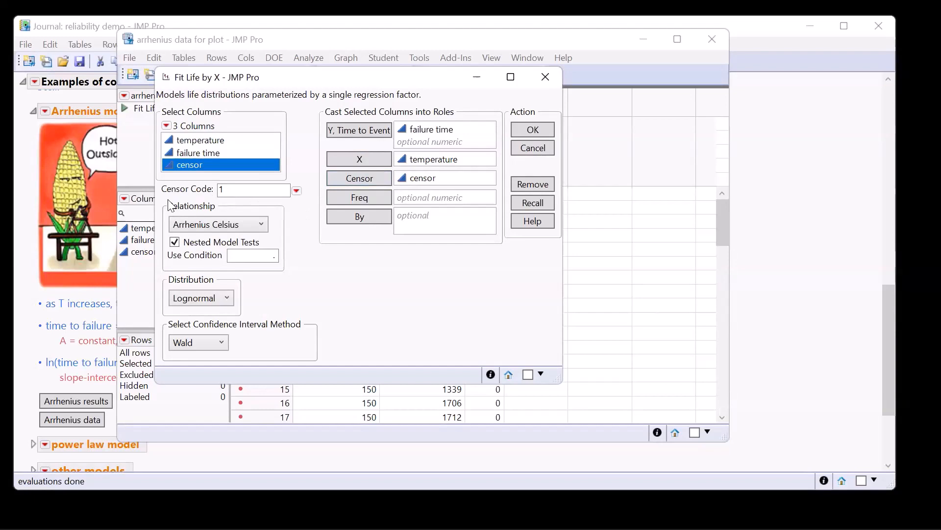
Set the use condition to 100 and run the analysis with the Arrhenius Celsius relationship and Lognormal distribution.
mouse_move(171, 201)
left_mouse_down()
mouse_move(262, 179)
mouse_move(191, 177)
mouse_move(176, 199)
left_mouse_up()
mouse_move(285, 212)
left_mouse_down()
mouse_move(202, 205)
mouse_move(161, 238)
mouse_move(252, 243)
mouse_move(285, 215)
left_mouse_up()
left_click(259, 255)
type("100")
left_click(374, 283)
mouse_move(260, 284)
left_mouse_down()
mouse_move(170, 283)
mouse_move(230, 309)
mouse_move(249, 278)
left_mouse_up()
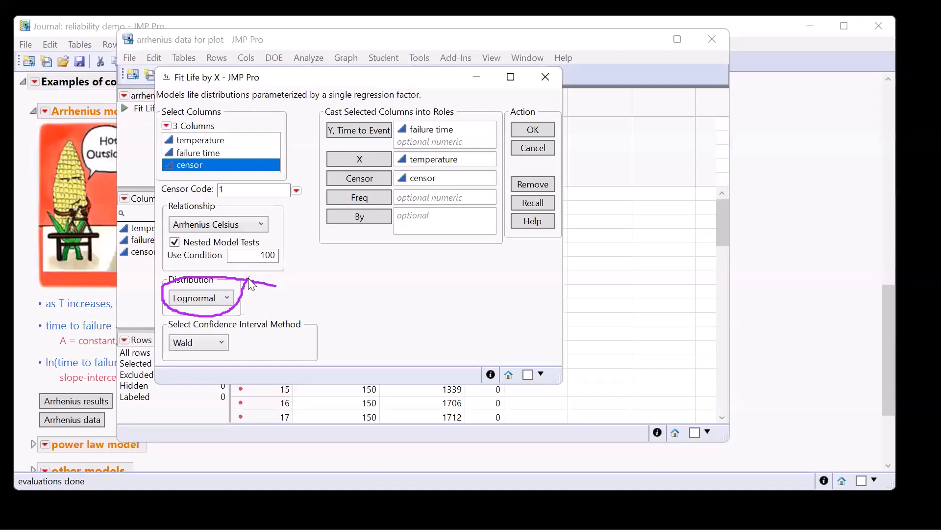
key("Escape")
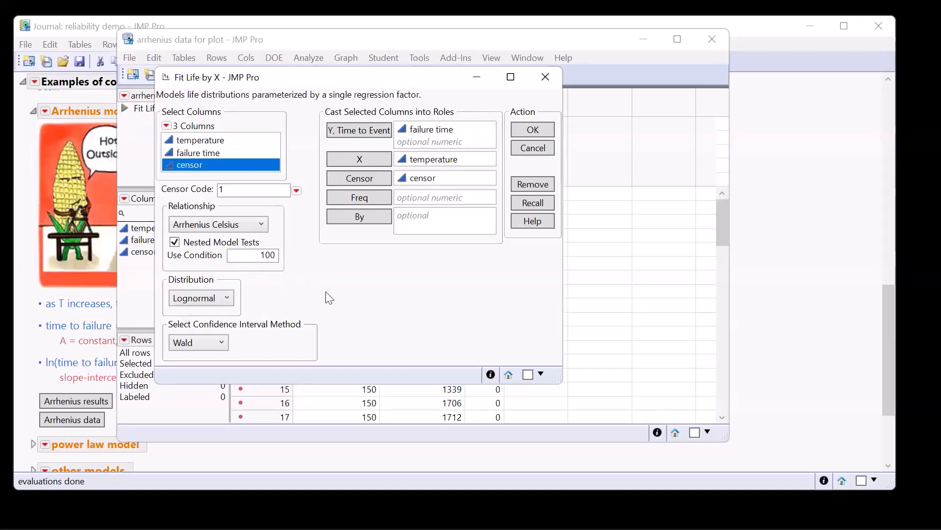
left_click(532, 130)
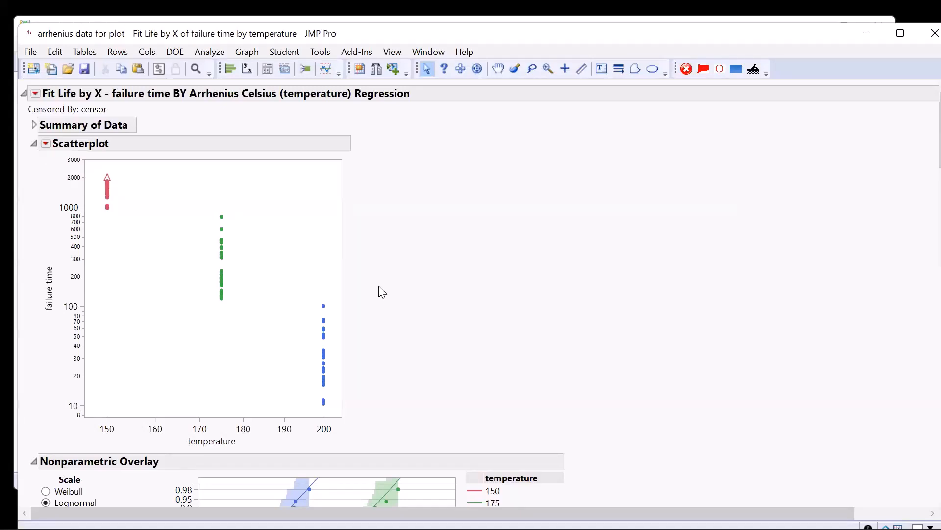
Show density curves on the scatterplot and add quantile lines at 0.1, 0.5 and 0.9.
mouse_move(32, 163)
left_mouse_down()
mouse_move(55, 133)
mouse_move(20, 147)
mouse_move(41, 164)
left_mouse_up()
key("Escape")
left_click(46, 145)
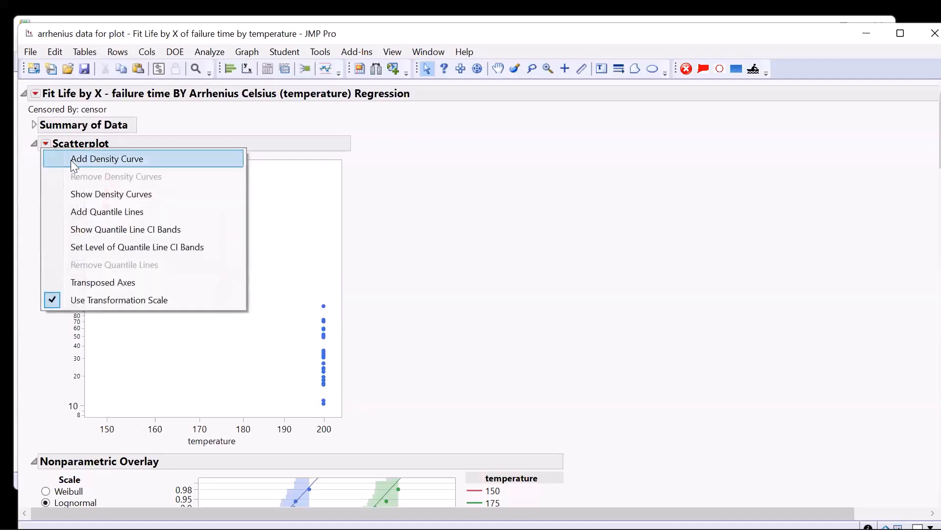
left_click(101, 198)
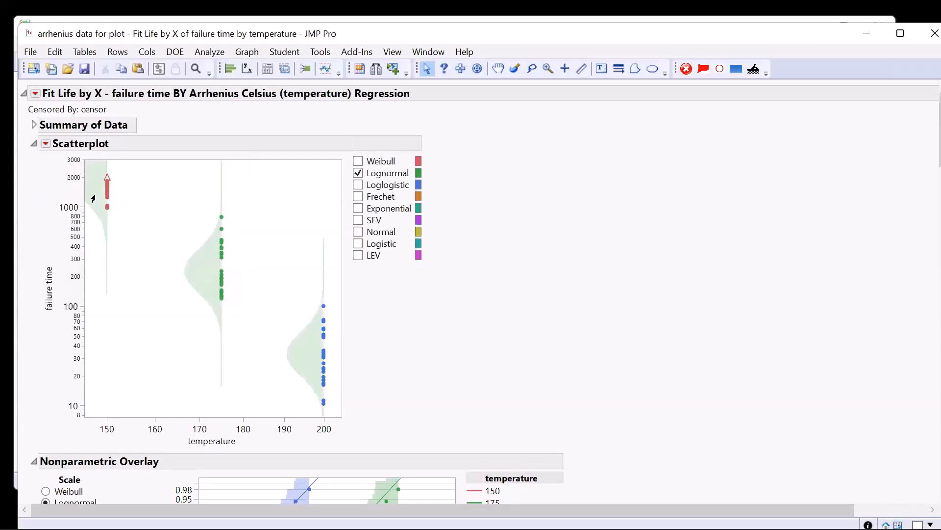
left_click(46, 144)
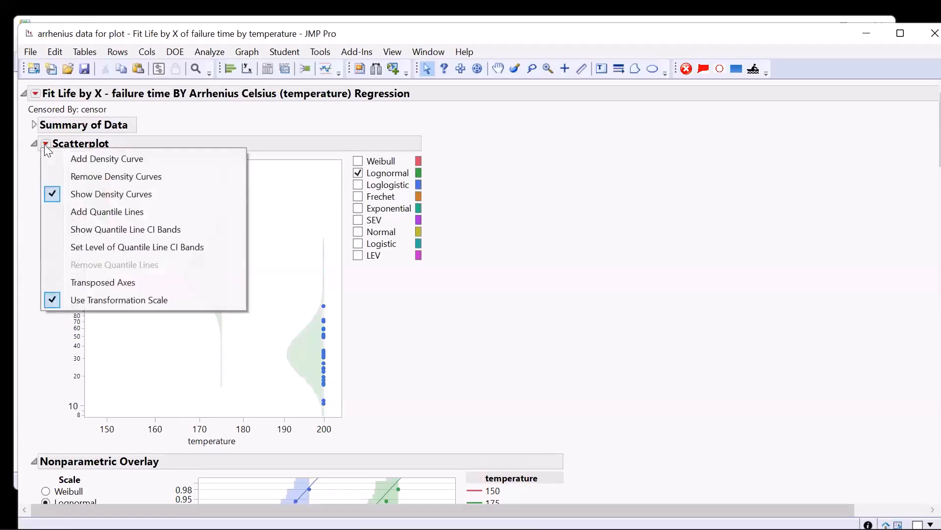
left_click(73, 213)
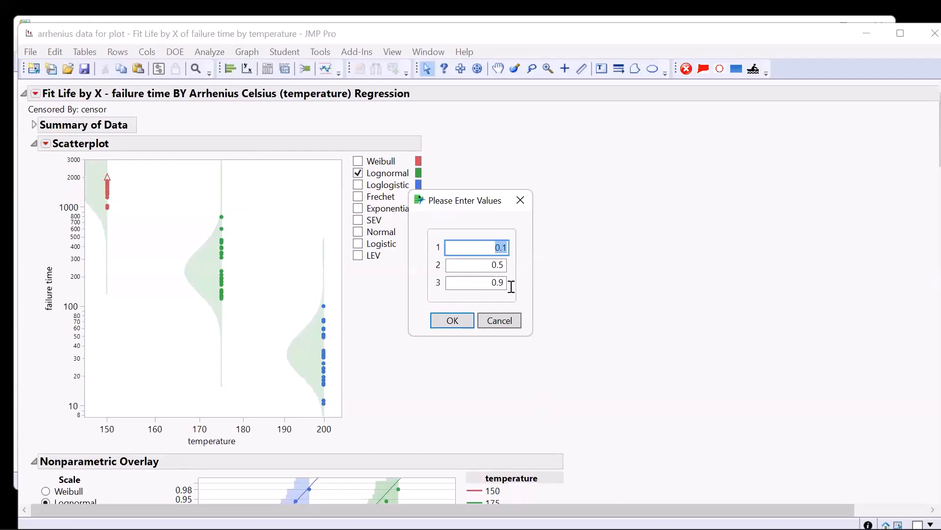
left_click(452, 321)
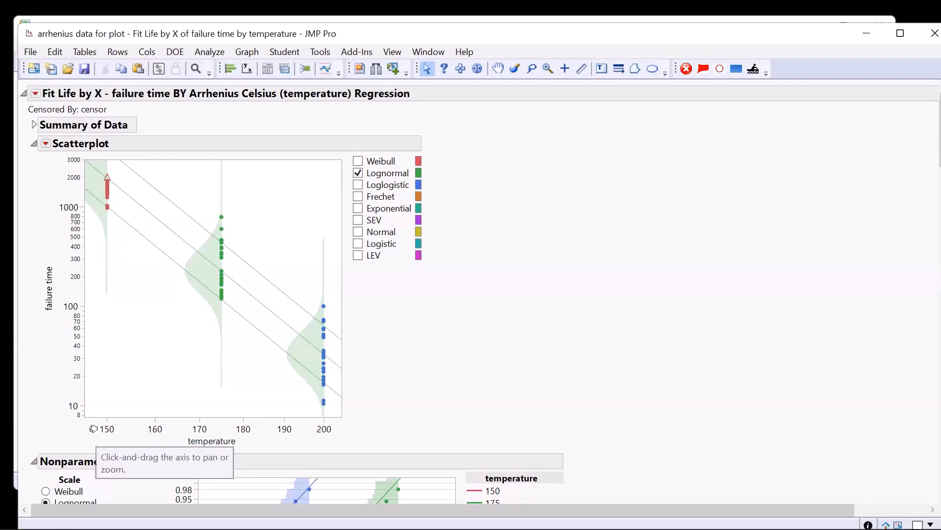
Extend the scatterplot's temperature axis below 90 and its failure time axis above 1000000 to include the density curve at 100 degrees.
left_click_drag(91, 425, 241, 427)
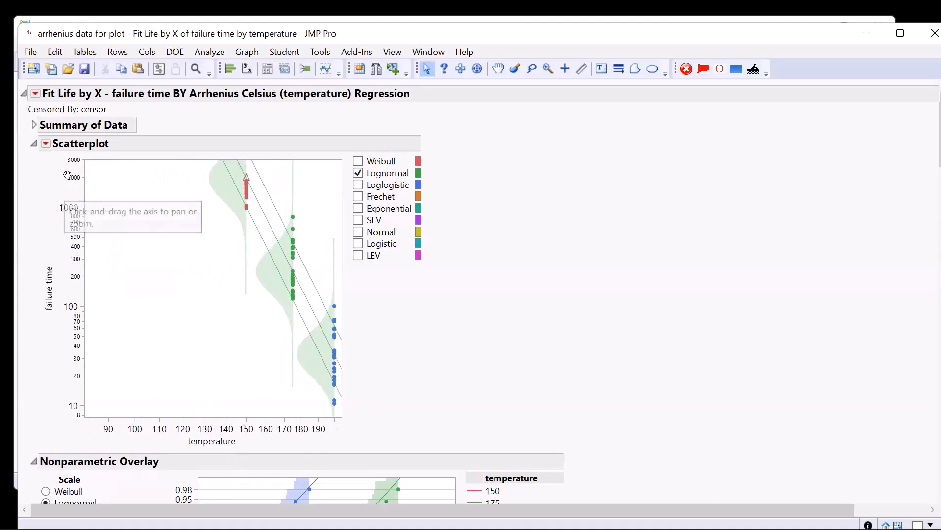
left_click_drag(71, 180, 64, 333)
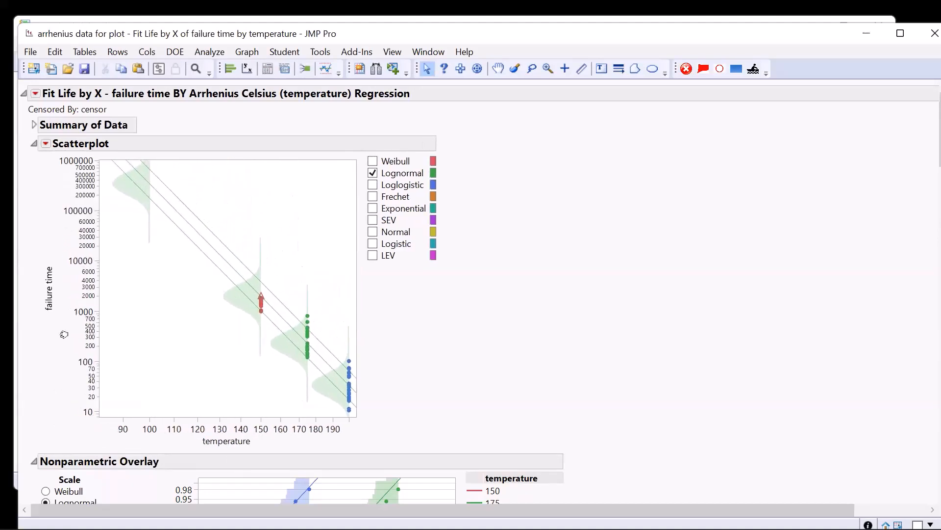
left_click_drag(69, 195, 69, 215)
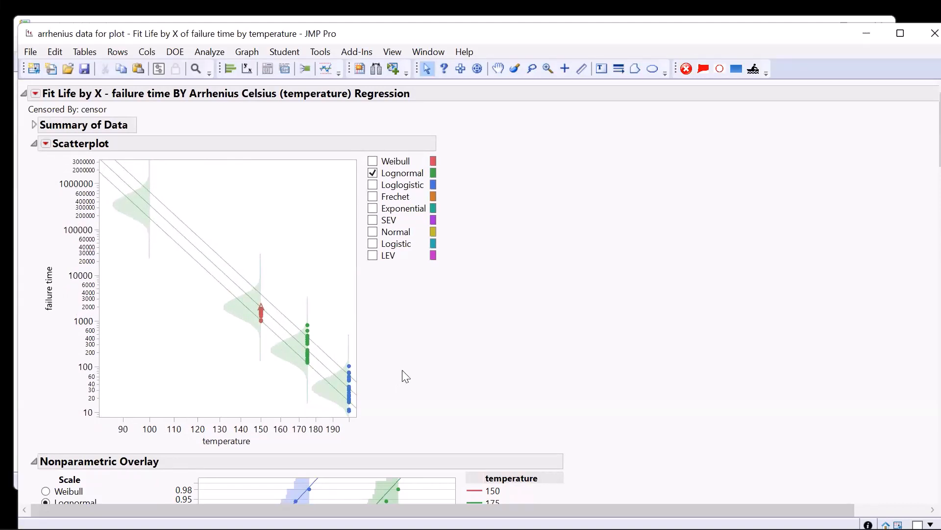
left_click_drag(399, 366, 332, 348)
mouse_move(312, 389)
left_mouse_down()
mouse_move(364, 435)
mouse_move(387, 365)
left_mouse_up()
mouse_move(24, 171)
left_mouse_down()
mouse_move(147, 158)
mouse_move(169, 240)
mouse_move(118, 229)
mouse_move(108, 172)
left_mouse_up()
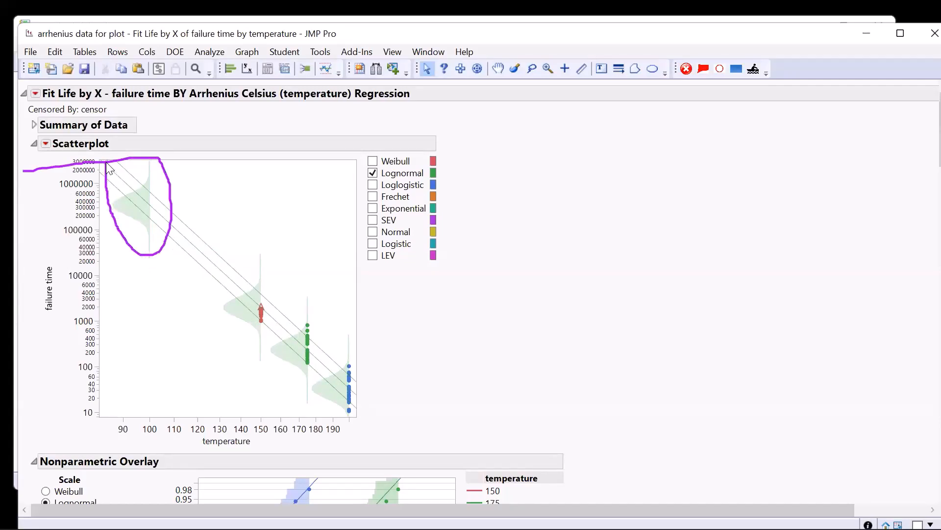
key("Escape")
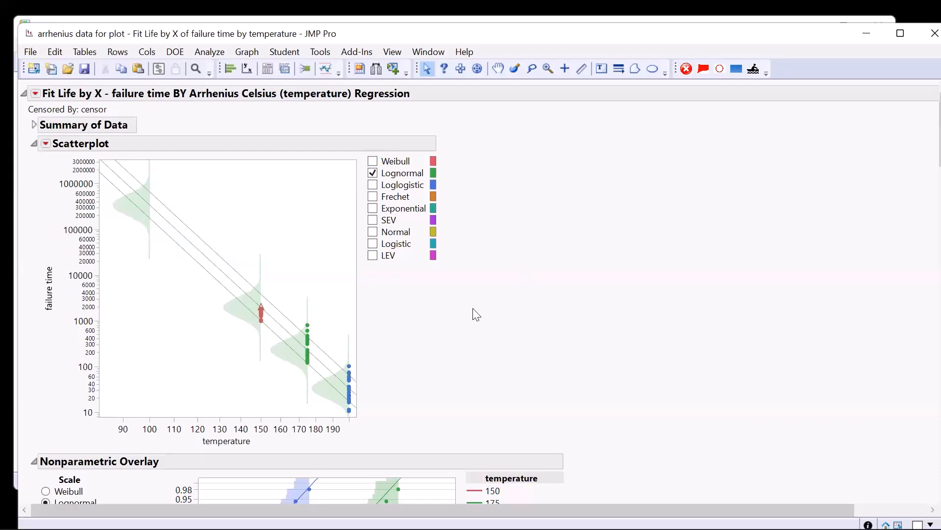
Show the parametric confidence intervals in the Nonparametric Overlay plot and hide the nonparametric ones.
scroll(520, 300, "down", 10)
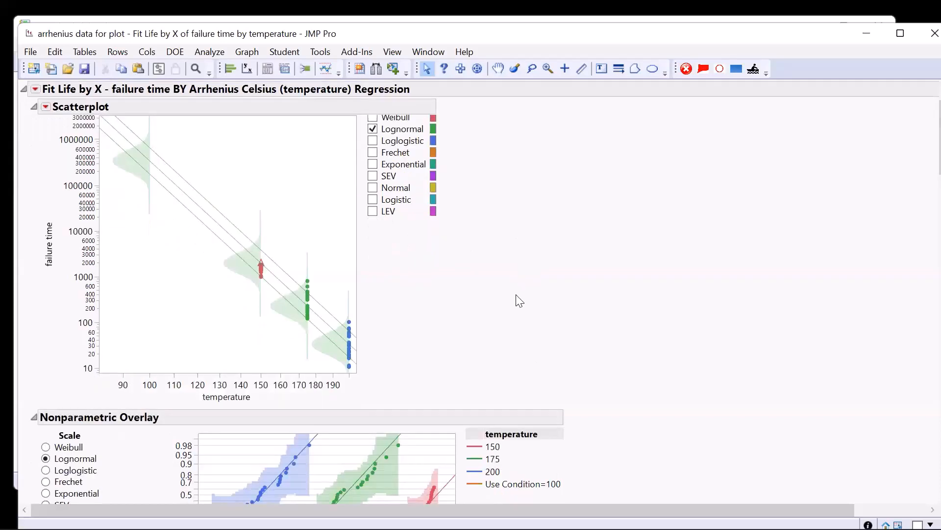
scroll(519, 300, "down", 2)
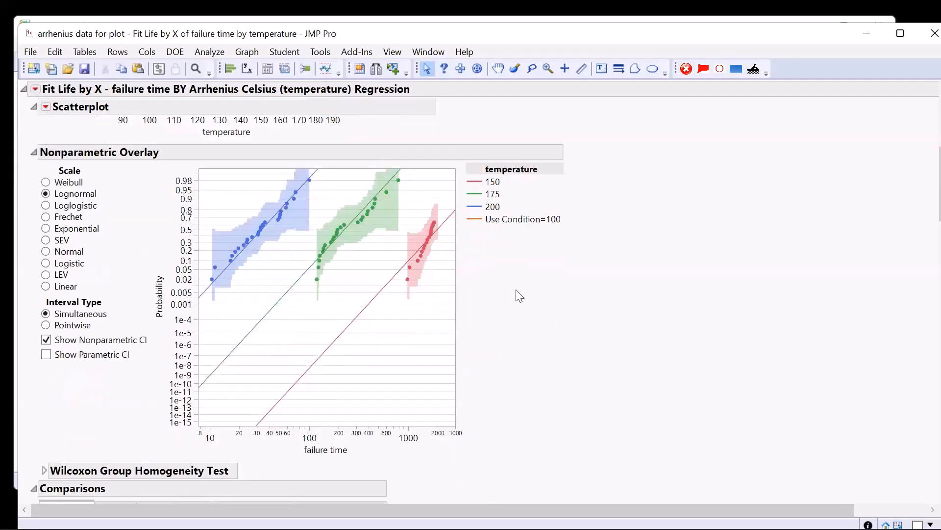
left_click(46, 356)
left_click(47, 341)
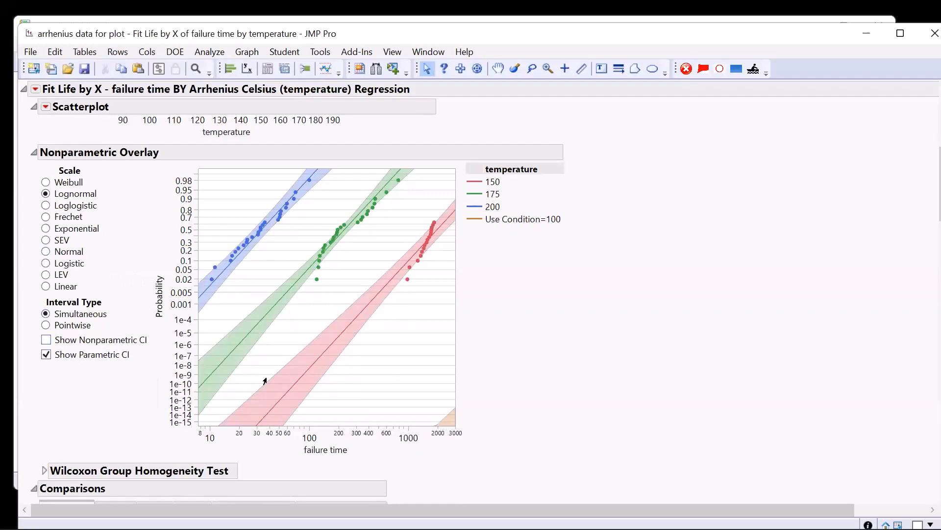
Rescale the overlay plot's axes to about 2 to above 1000000 for failure time and about 0.005 to 0.99 for probability.
left_click_drag(437, 433, 299, 425)
left_click_drag(427, 431, 330, 435)
left_click_drag(205, 436, 243, 439)
left_click_drag(181, 404, 164, 456)
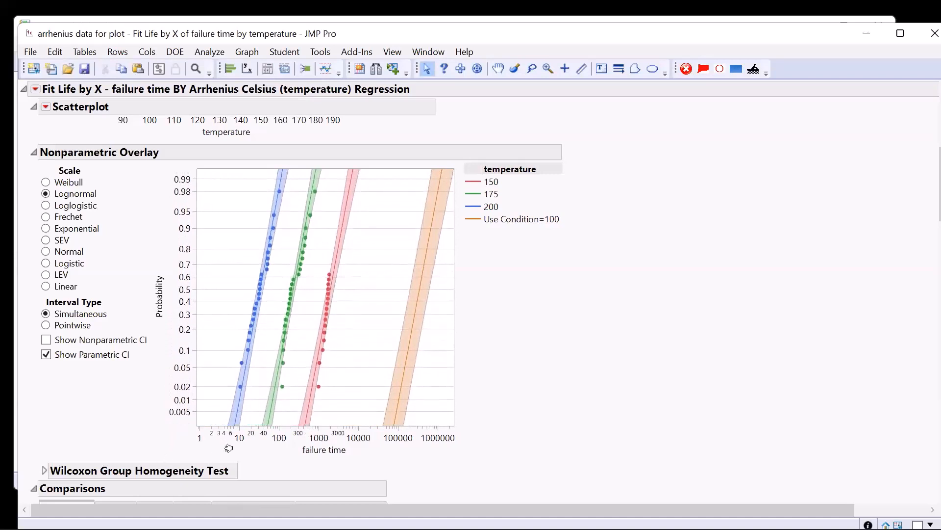
left_click_drag(218, 440, 204, 439)
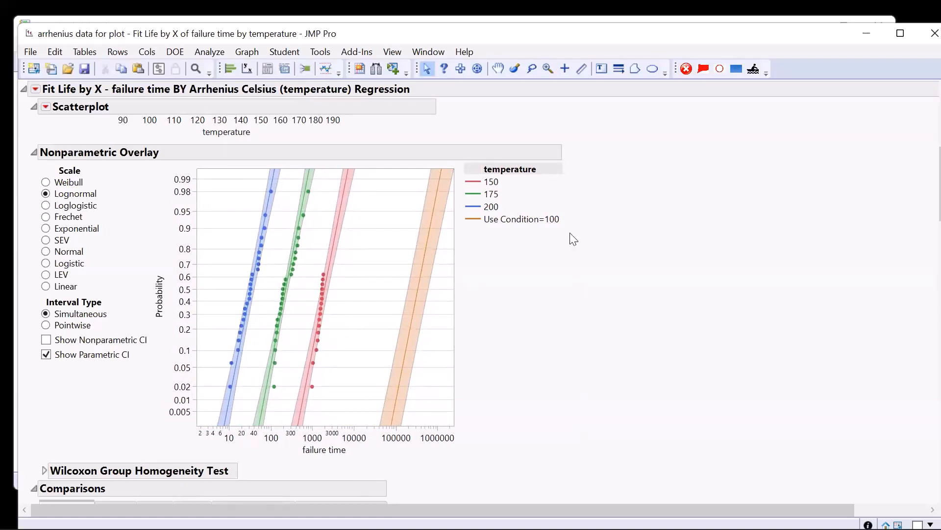
Use the crosshair tool to read the failure time at probability 0.05 on the Use Condition=100 line.
left_click(566, 69)
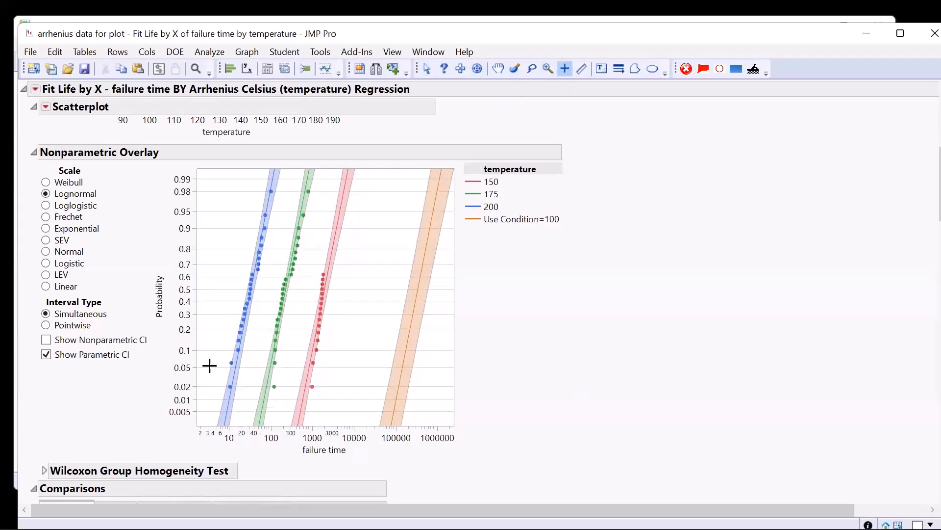
left_click(402, 367)
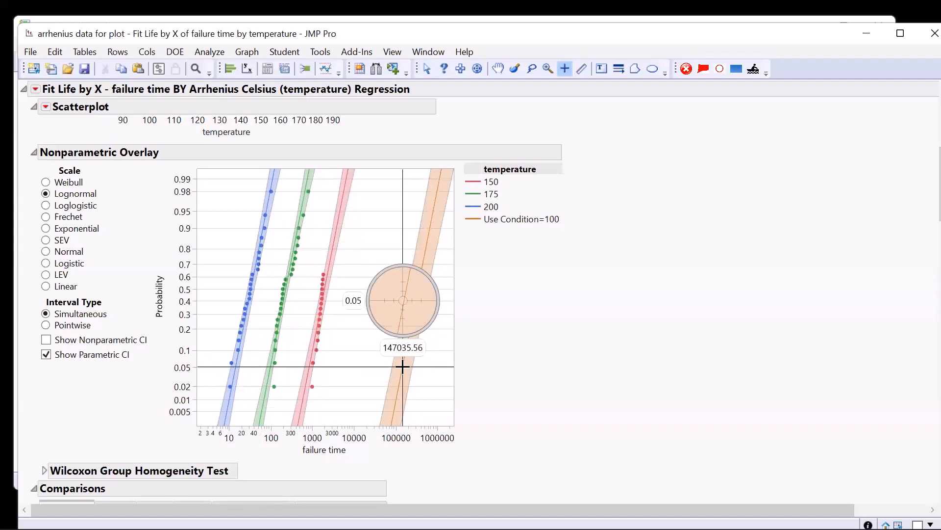
left_click_drag(402, 367, 402, 365)
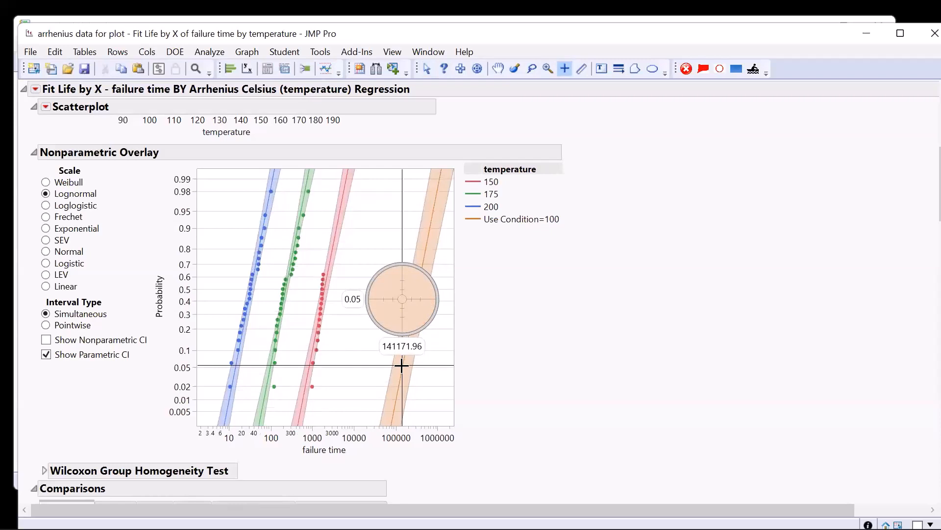
left_click_drag(402, 365, 400, 338)
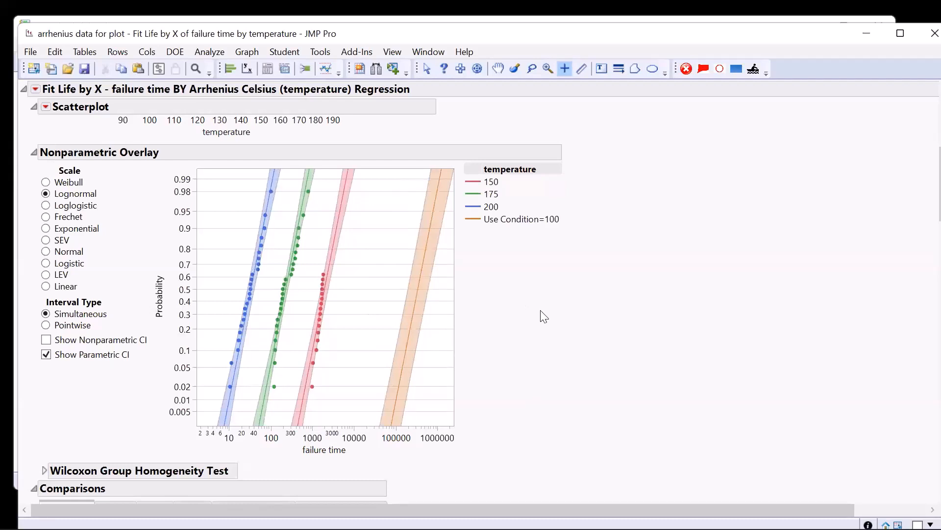
Examine the parameter estimates, their 95% Wald confidence intervals and the location formula in the Lognormal Results statistics.
scroll(544, 316, "down", 3)
scroll(545, 316, "down", 4)
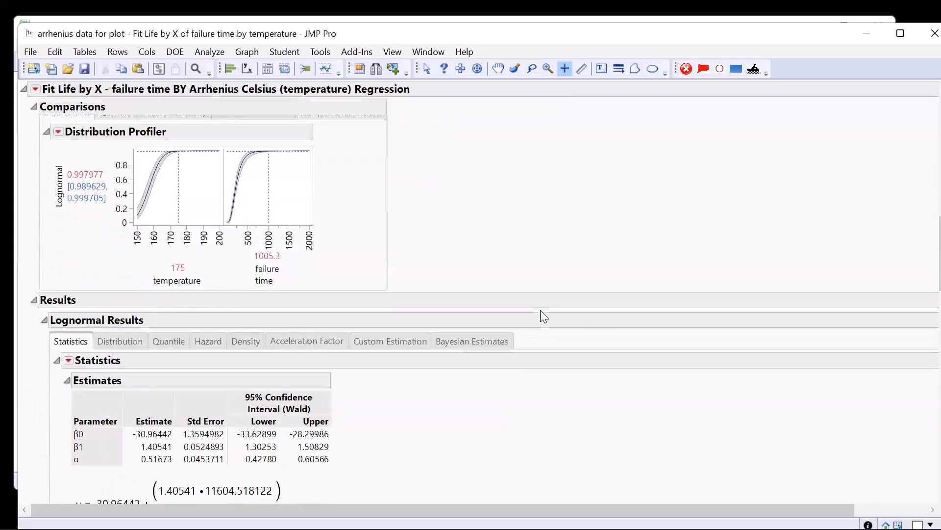
scroll(540, 309, "down", 2)
scroll(33, 295, "down", 1)
mouse_move(22, 268)
left_mouse_down()
mouse_move(338, 268)
mouse_move(326, 346)
mouse_move(171, 345)
left_mouse_up()
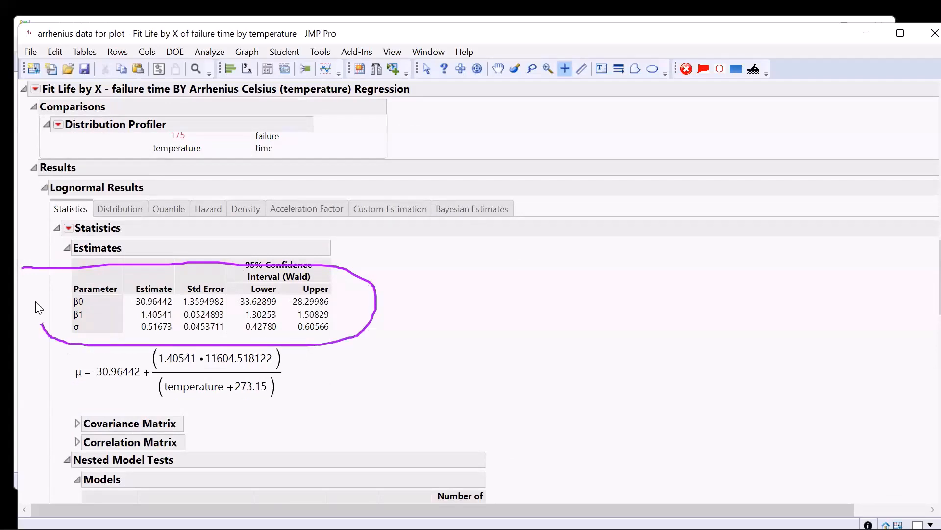
mouse_move(33, 359)
left_mouse_down()
mouse_move(289, 355)
mouse_move(190, 404)
mouse_move(64, 375)
mouse_move(55, 354)
left_mouse_up()
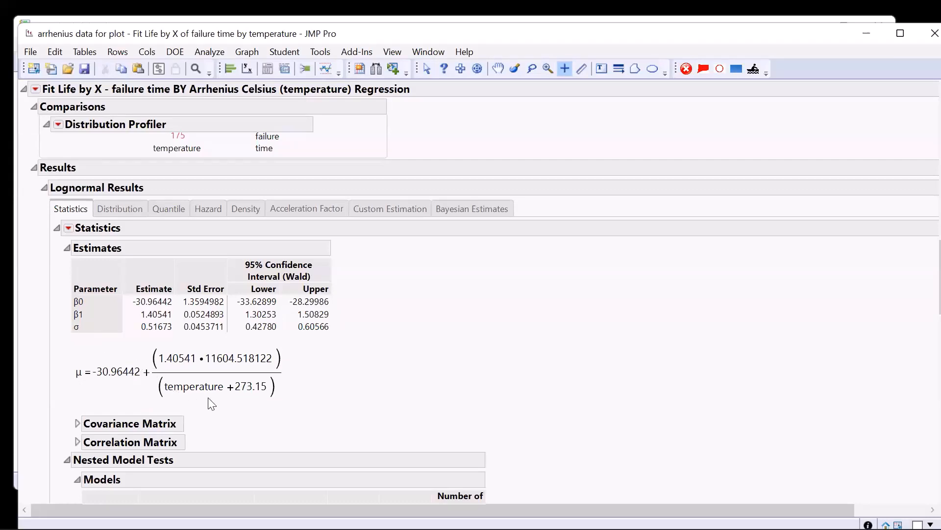
Estimate the custom life time quantile for a failure probability of 0.01 at temperature 100 in the Lognormal Results.
left_click(394, 212)
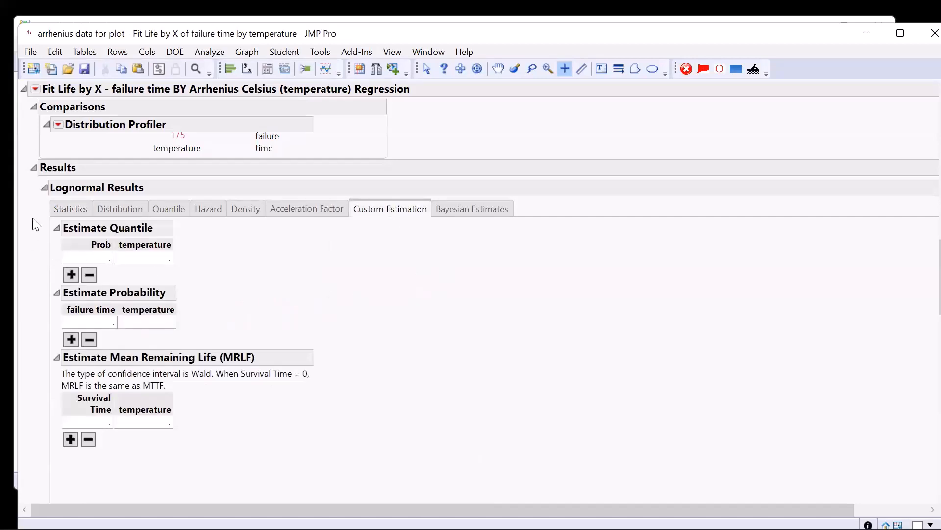
mouse_move(32, 222)
left_mouse_down()
mouse_move(198, 225)
mouse_move(62, 279)
mouse_move(28, 223)
left_mouse_up()
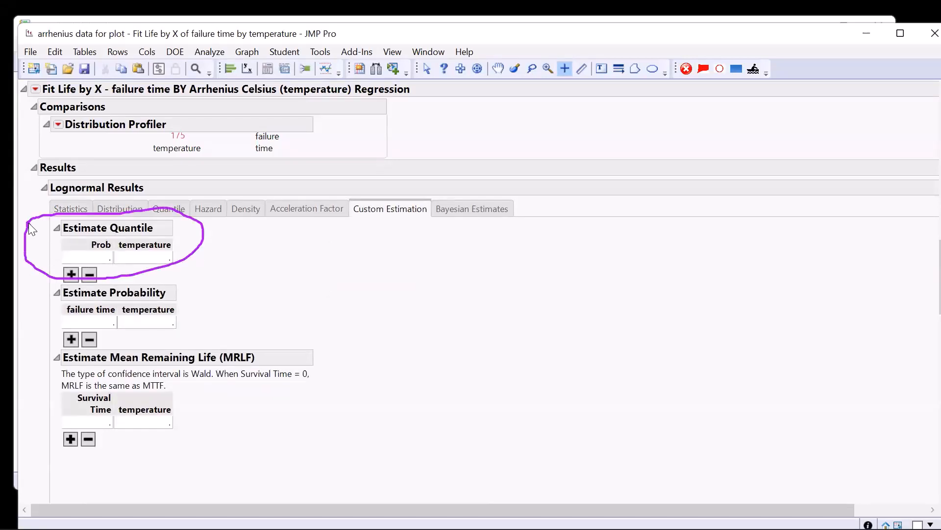
left_click(94, 256)
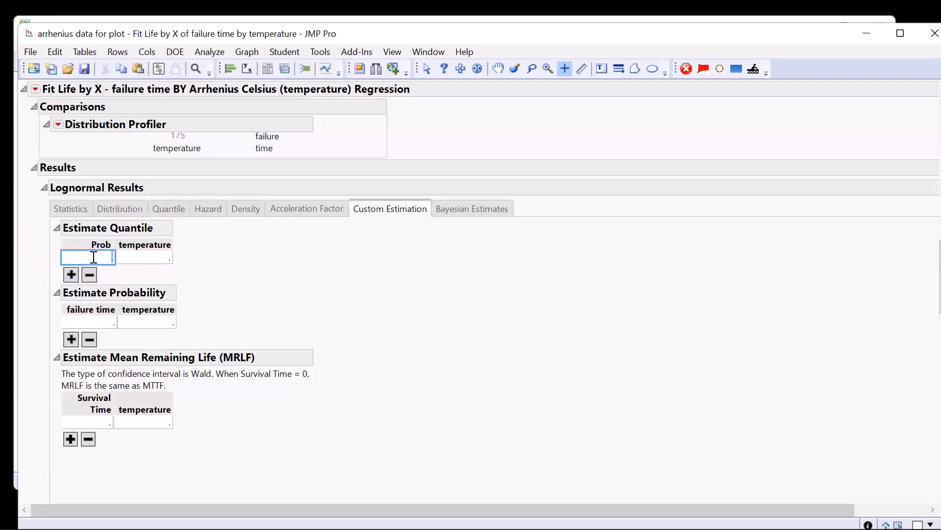
type("0.01")
left_click(159, 255)
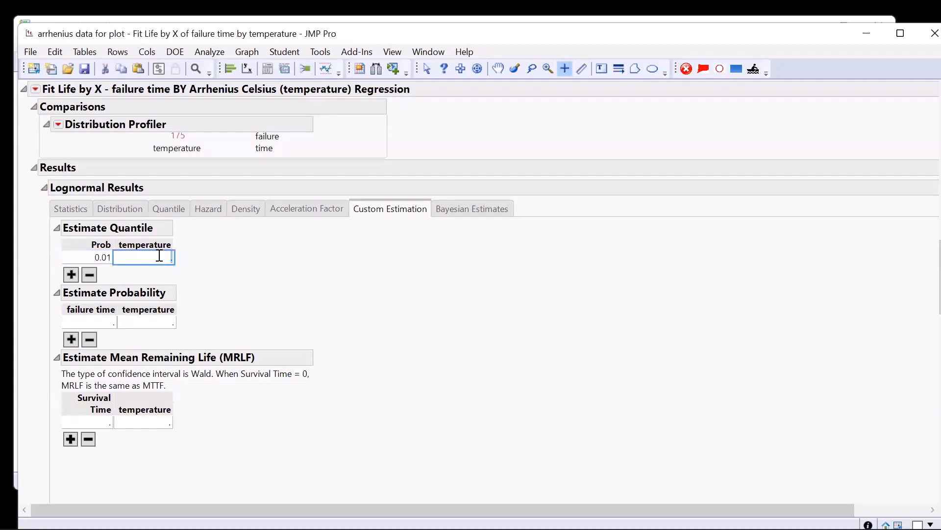
type("100")
key("Return")
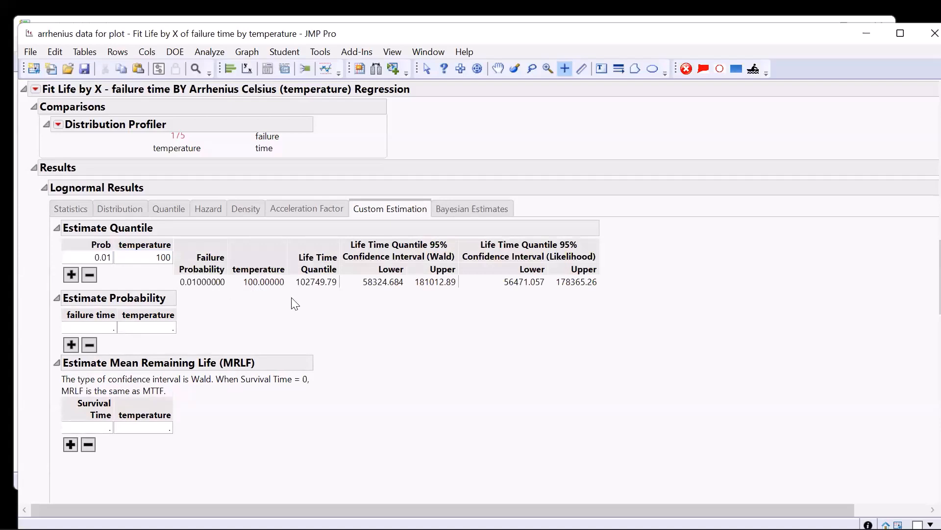
Examine the failure probability, life time quantile and Wald confidence interval in the Estimate Quantile result.
mouse_move(188, 300)
left_mouse_down()
mouse_move(223, 294)
mouse_move(165, 276)
mouse_move(194, 303)
left_mouse_up()
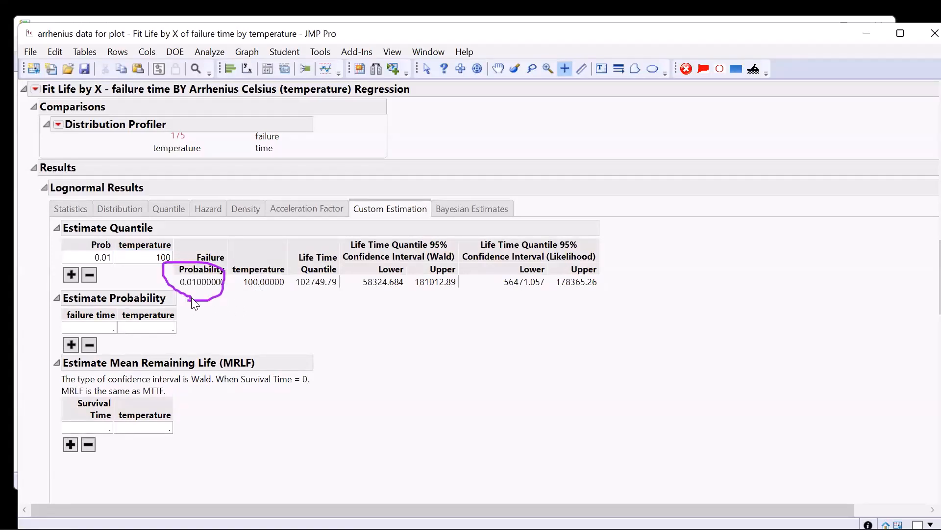
key("Escape")
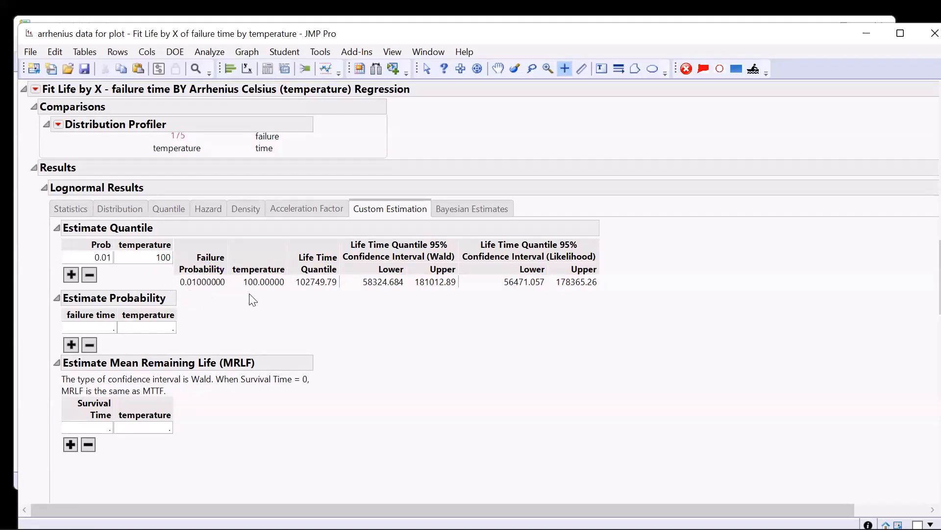
mouse_move(304, 300)
left_mouse_down()
mouse_move(343, 303)
mouse_move(357, 274)
mouse_move(287, 300)
left_mouse_up()
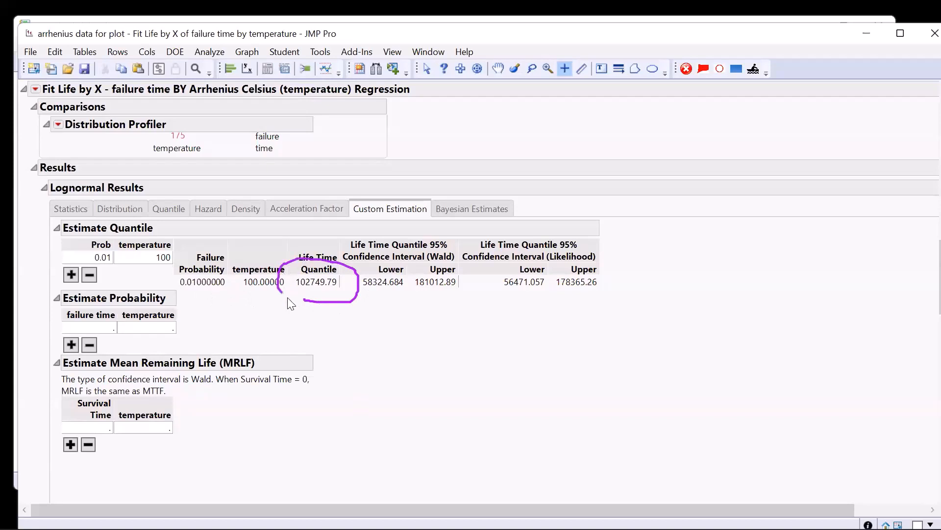
key("Escape")
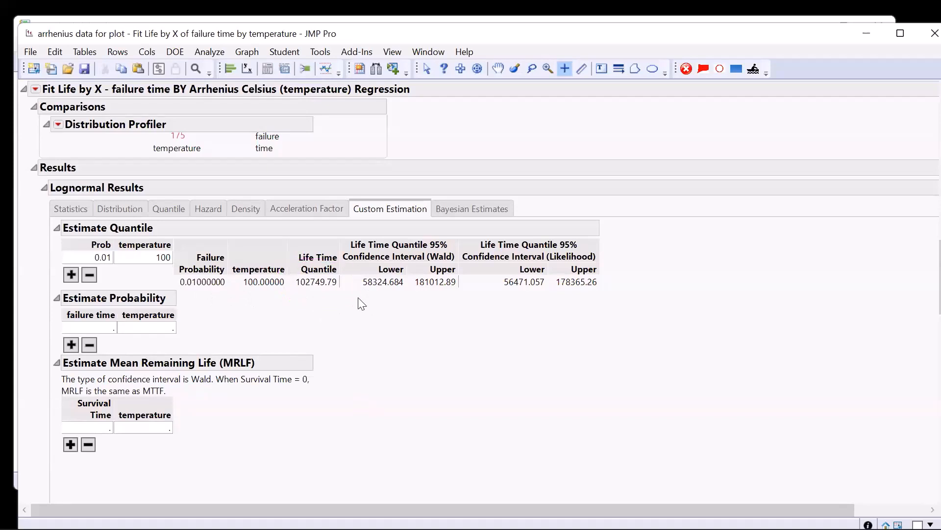
mouse_move(353, 297)
left_mouse_down()
mouse_move(493, 287)
mouse_move(441, 256)
mouse_move(338, 281)
left_mouse_up()
key("Escape")
Estimate the failure probability for a failure time of 100000 at temperature 100.
left_click(87, 327)
type("100000")
left_click(157, 328)
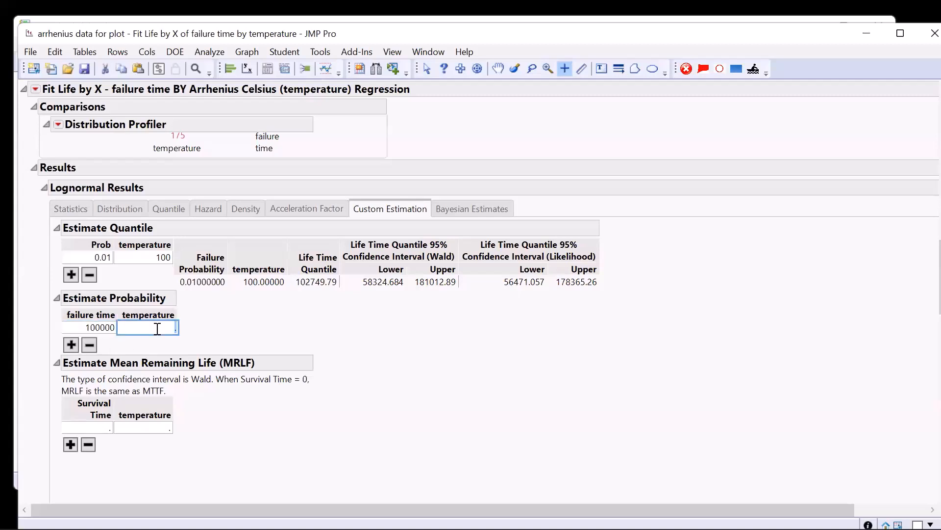
type("100")
key("Return")
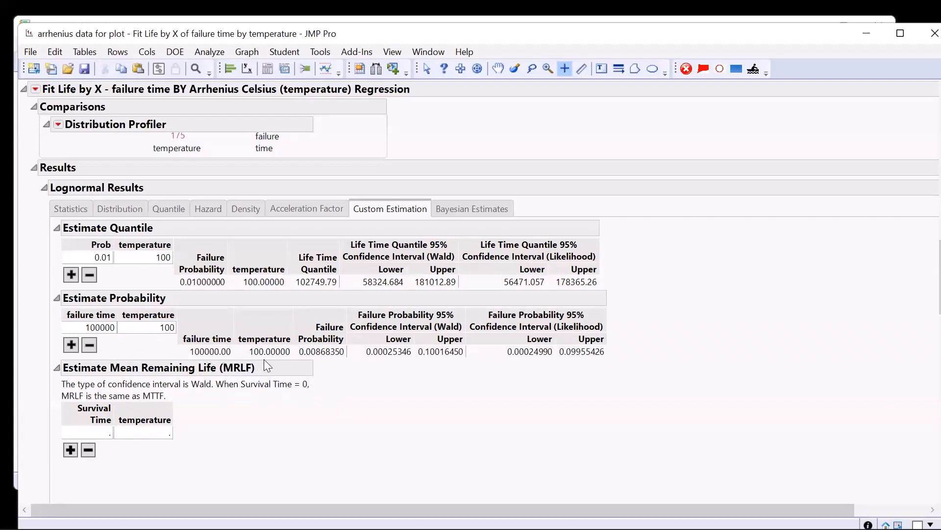
mouse_move(335, 378)
left_mouse_down()
mouse_move(346, 353)
mouse_move(293, 356)
mouse_move(337, 377)
left_mouse_up()
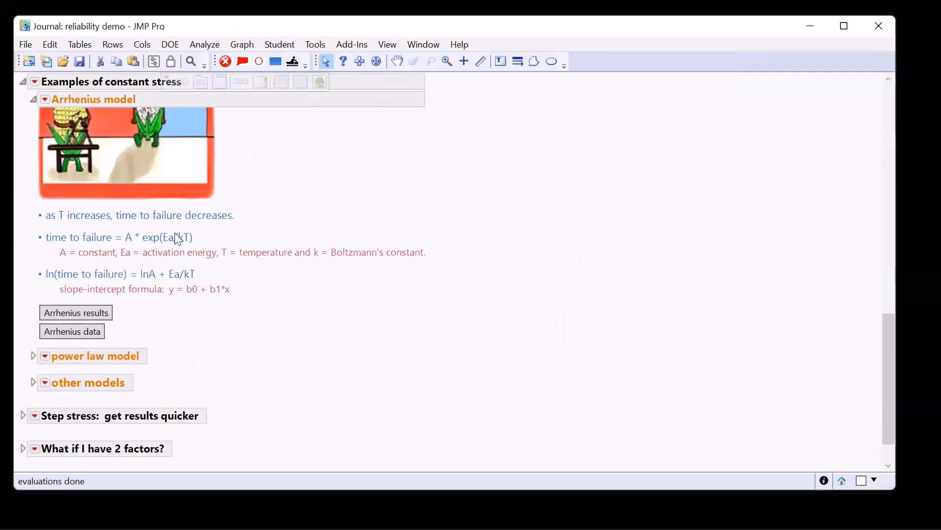
In the reliability demo journal, collapse the Arrhenius model section and expand the power law model section to its equations.
scroll(174, 233, "up", 3)
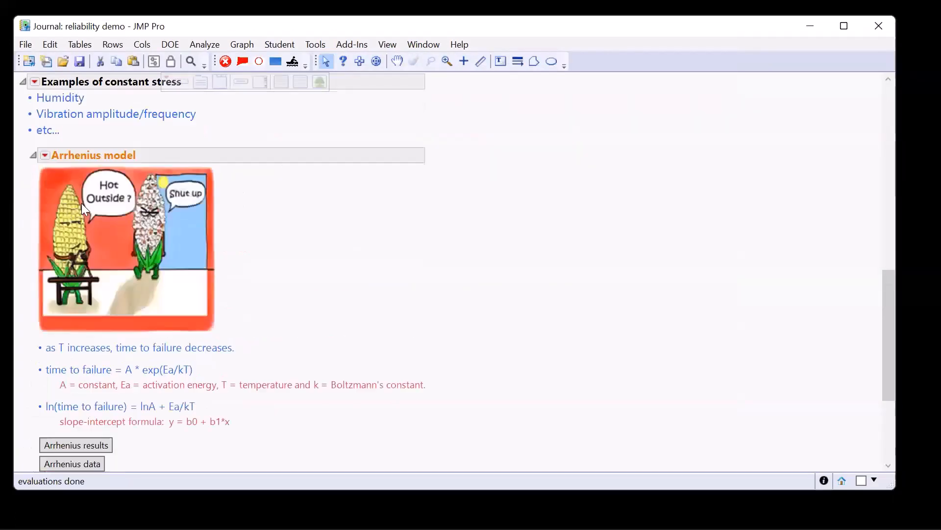
left_click(32, 155)
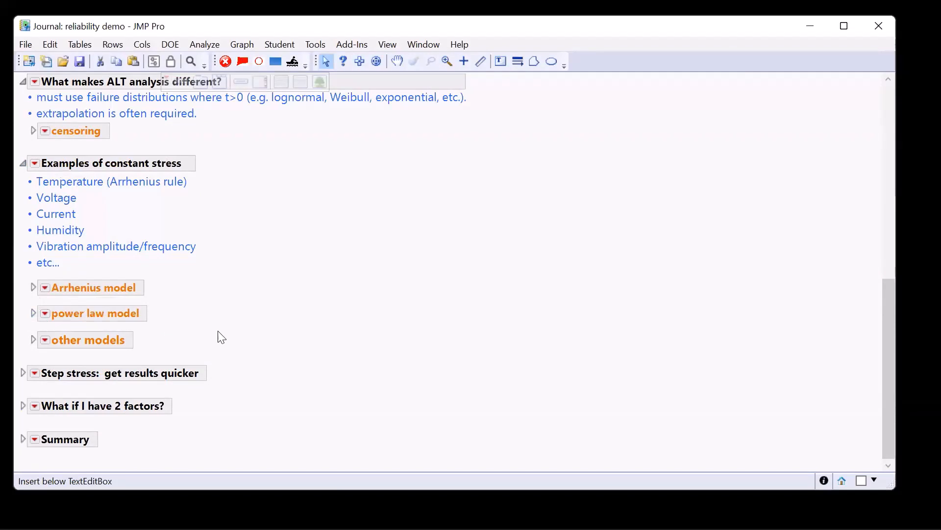
left_click(33, 312)
scroll(412, 305, "down", 1)
scroll(417, 299, "down", 2)
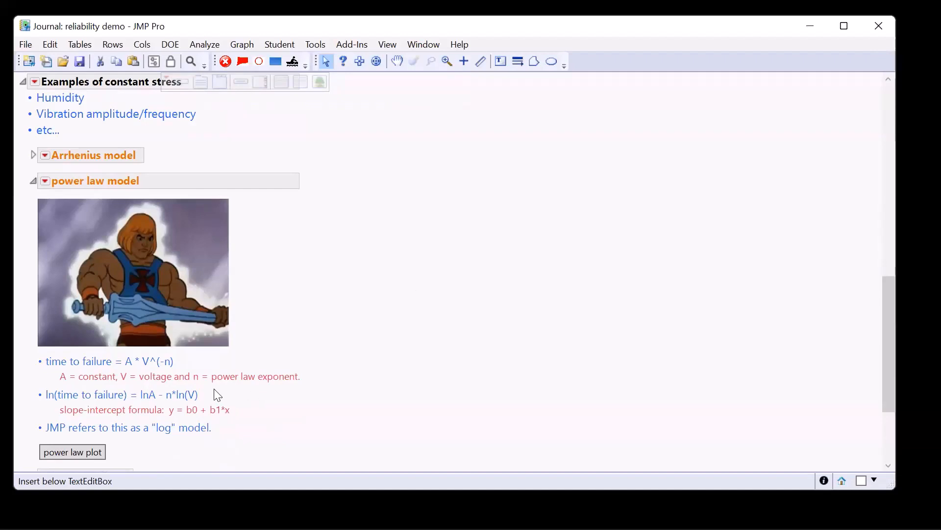
mouse_move(214, 390)
left_mouse_down()
mouse_move(267, 398)
mouse_move(288, 361)
mouse_move(216, 368)
left_mouse_up()
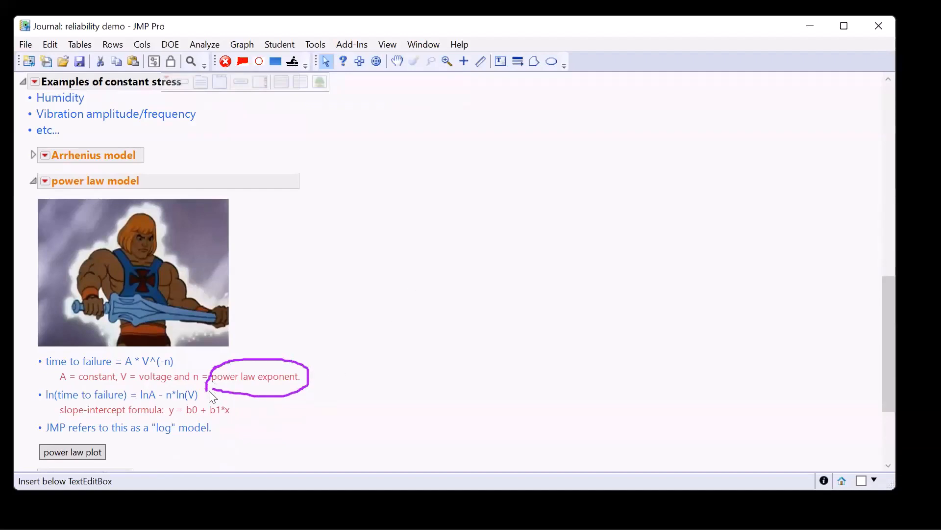
key("Escape")
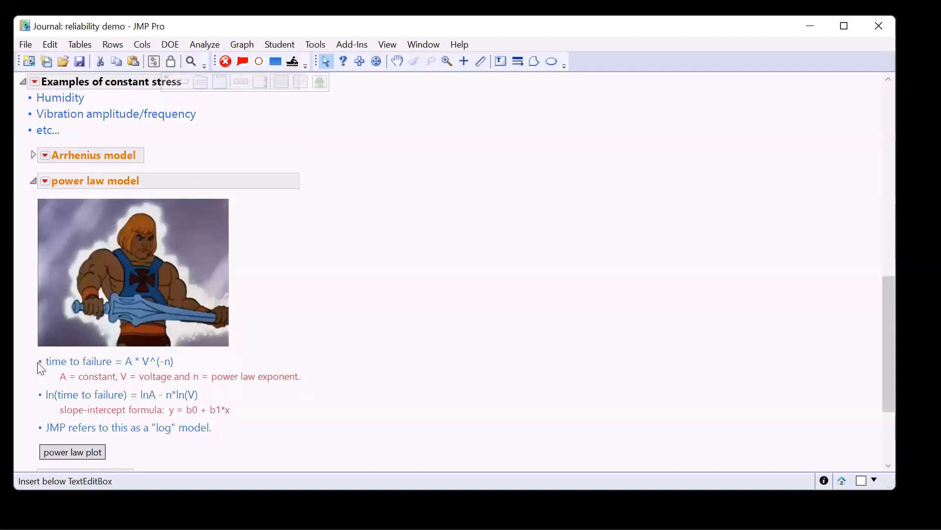
Reopen the Arrhenius model section to compare its time to failure relationship, and collapse it again.
left_click(32, 155)
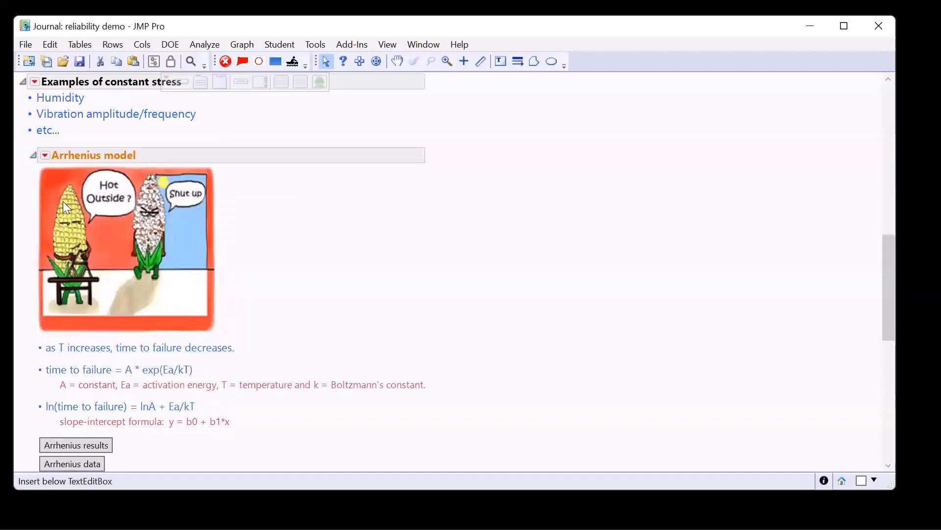
mouse_move(229, 362)
left_mouse_down()
mouse_move(142, 354)
mouse_move(120, 381)
mouse_move(245, 359)
left_mouse_up()
key("Escape")
left_click(33, 156)
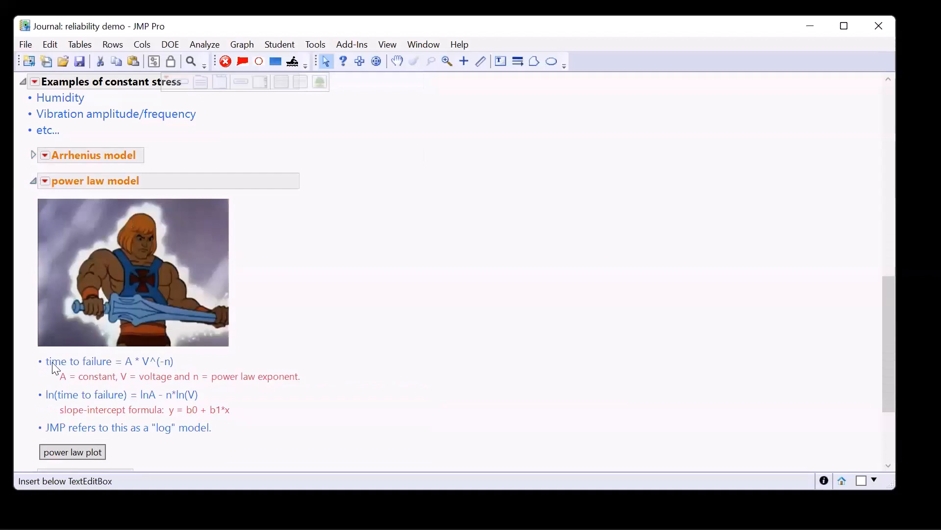
Review the power law equations in the journal and open the power law plot.
mouse_move(234, 361)
left_mouse_down()
mouse_move(101, 364)
mouse_move(205, 379)
mouse_move(216, 360)
left_mouse_up()
mouse_move(292, 389)
left_mouse_down()
mouse_move(96, 375)
mouse_move(39, 382)
mouse_move(74, 418)
mouse_move(166, 416)
mouse_move(238, 390)
left_mouse_up()
key("Escape")
mouse_move(181, 395)
left_mouse_down()
mouse_move(234, 419)
mouse_move(266, 399)
left_mouse_up()
scroll(269, 402, "down", 1)
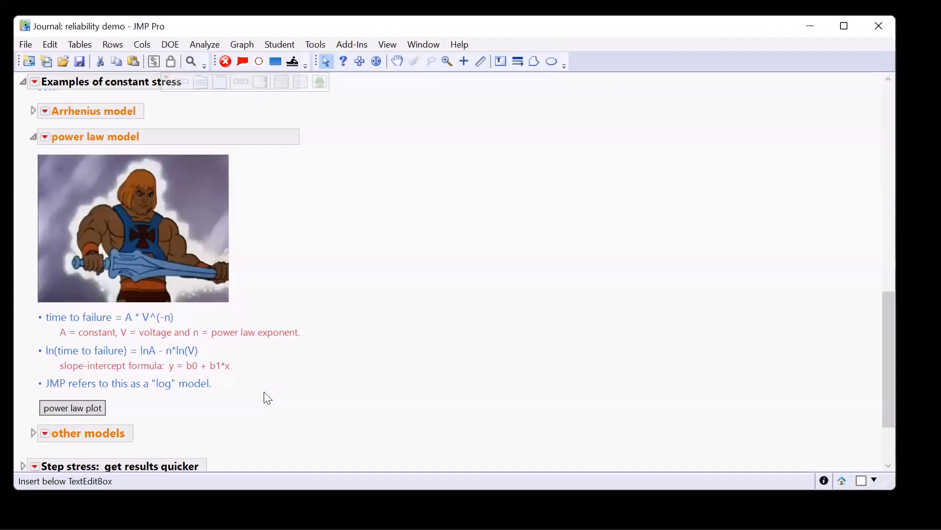
scroll(268, 398, "down", 2)
left_click(76, 364)
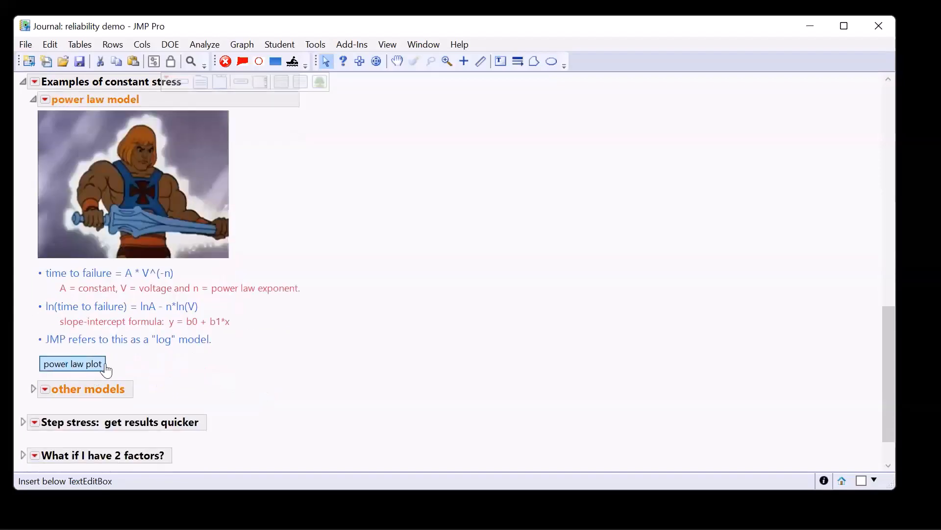
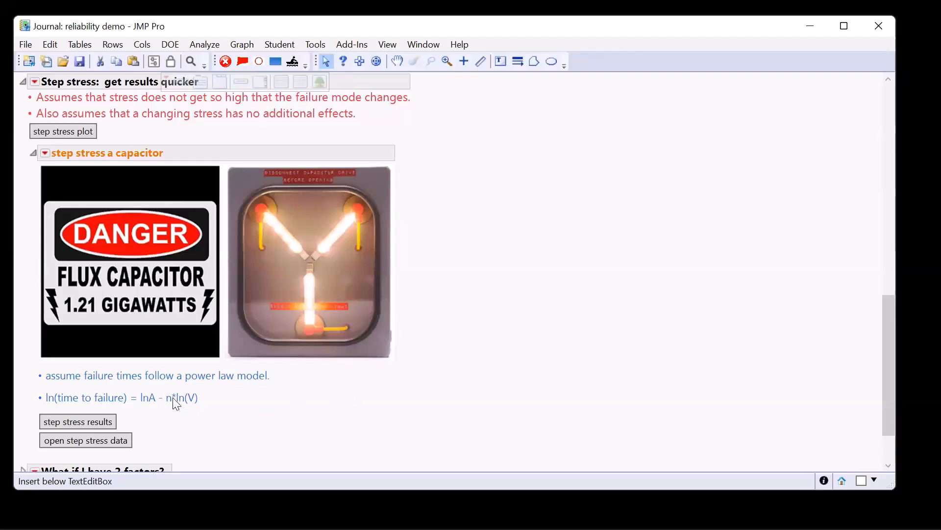
Open the step stress results for the capacitor from the journal and maximize the dashboard window.
mouse_move(187, 388)
left_mouse_down()
mouse_move(247, 403)
mouse_move(278, 363)
mouse_move(152, 359)
mouse_move(189, 390)
left_mouse_up()
mouse_move(143, 417)
left_mouse_down()
mouse_move(153, 396)
mouse_move(137, 411)
mouse_move(177, 388)
mouse_move(164, 418)
left_mouse_up()
left_click(79, 421)
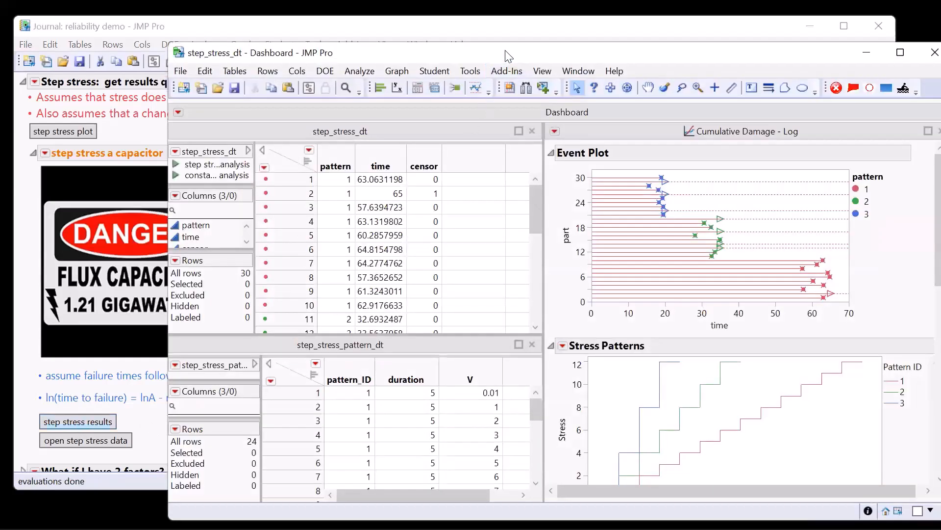
left_click_drag(507, 55, 437, 34)
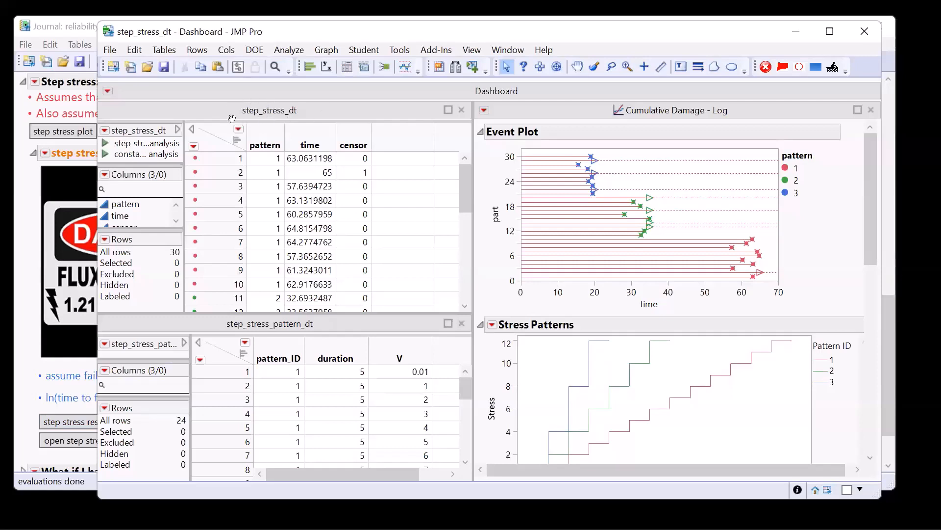
mouse_move(261, 87)
left_mouse_down()
mouse_move(318, 120)
mouse_move(260, 131)
mouse_move(223, 98)
mouse_move(259, 83)
left_mouse_up()
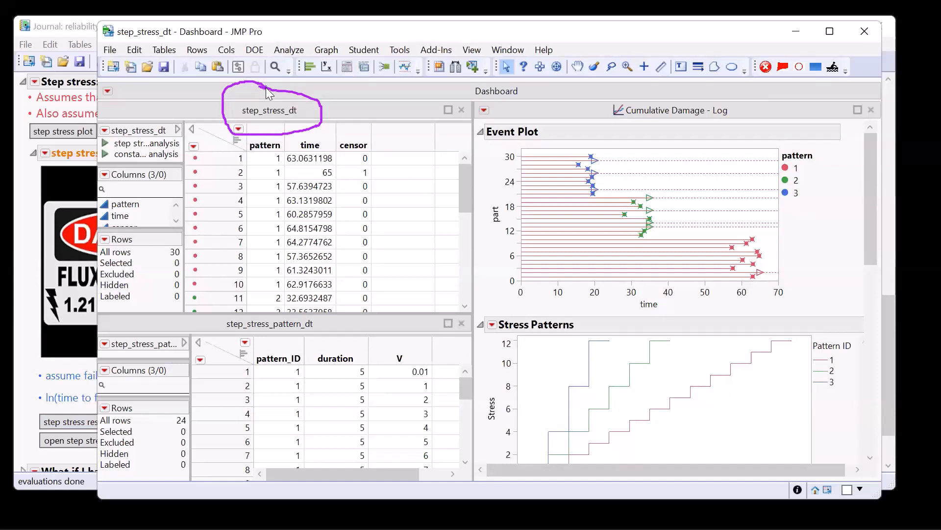
key("Escape")
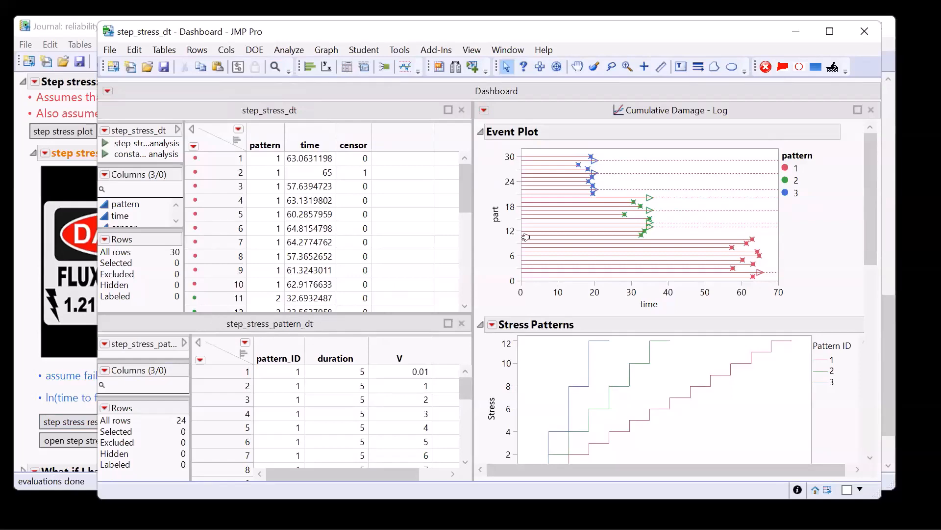
left_click(831, 31)
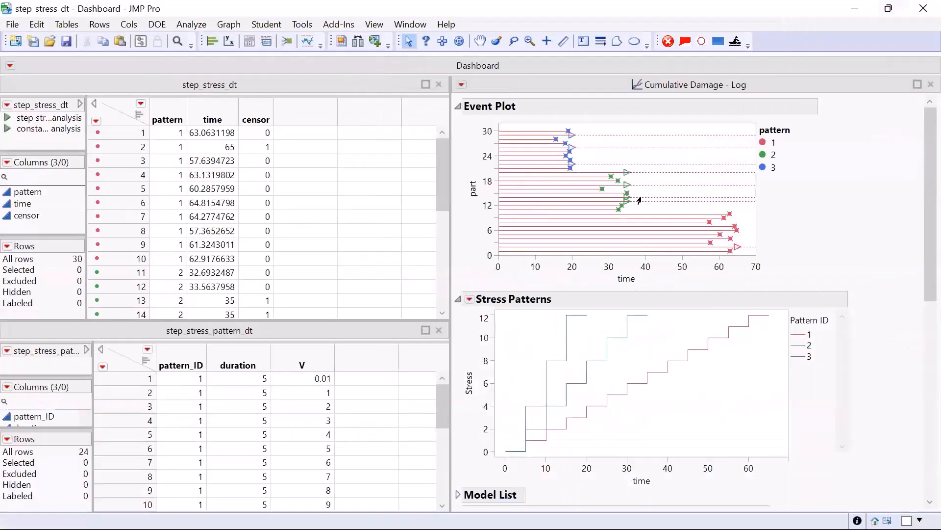
Select row 1 of step_stress_dt to locate that part's failure in the Event Plot and compare it with the Stress Patterns.
left_click(124, 132)
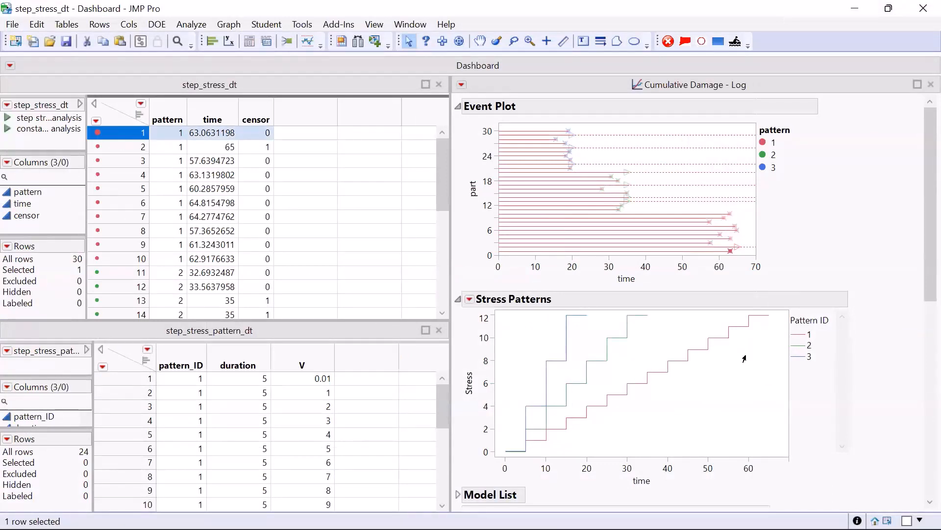
mouse_move(488, 284)
left_mouse_down()
mouse_move(537, 283)
mouse_move(482, 312)
left_mouse_up()
mouse_move(904, 341)
left_mouse_down()
mouse_move(817, 311)
mouse_move(800, 338)
left_mouse_up()
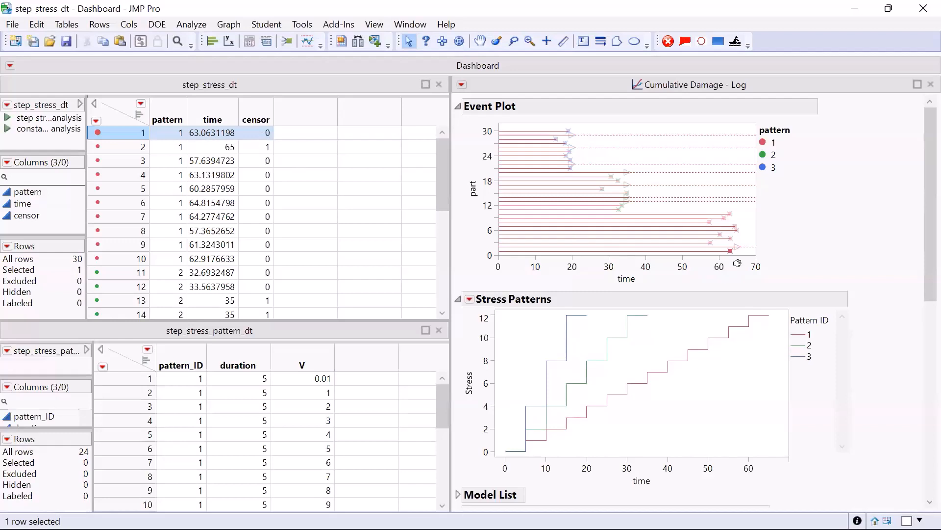
mouse_move(809, 247)
left_mouse_down()
mouse_move(760, 231)
mouse_move(737, 238)
left_mouse_up()
Select row 2 of step_stress_dt to locate the censored part in the Event Plot.
left_click(108, 146)
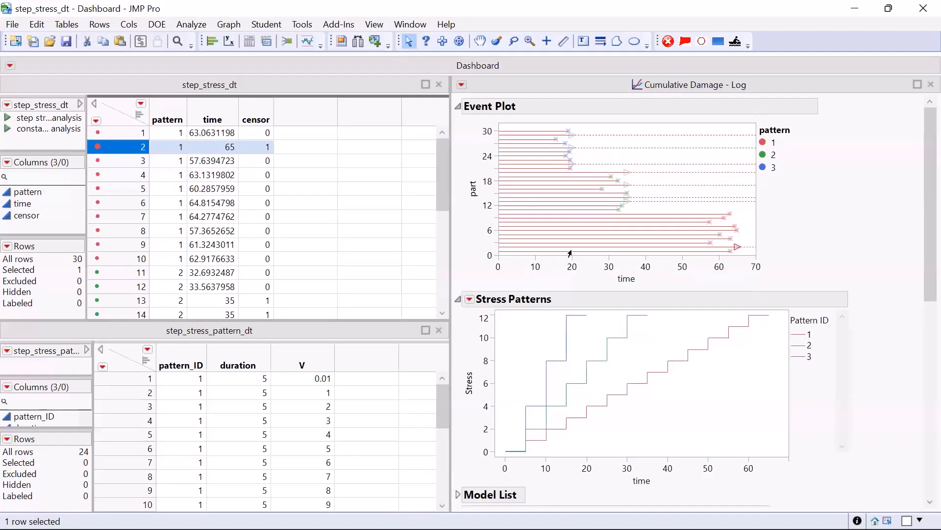
mouse_move(813, 241)
left_mouse_down()
mouse_move(758, 233)
mouse_move(738, 238)
mouse_move(735, 255)
mouse_move(750, 236)
left_mouse_up()
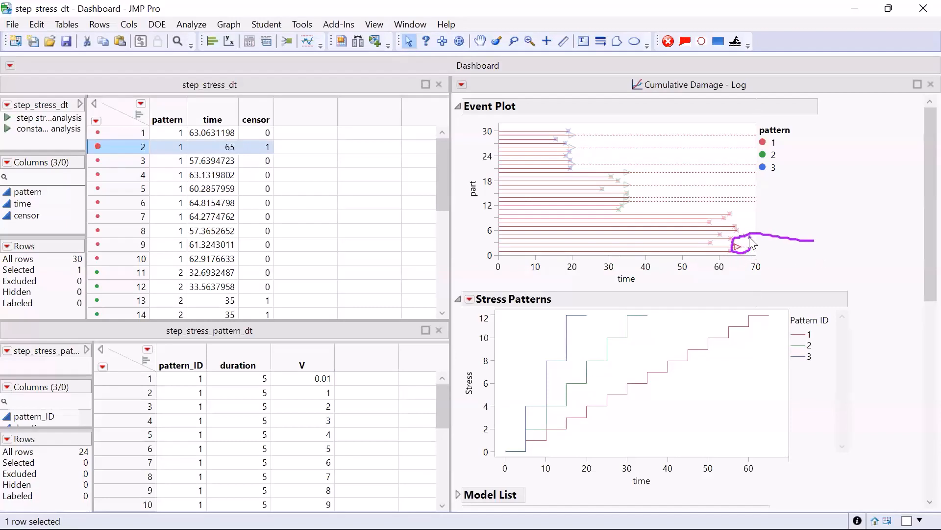
key("Escape")
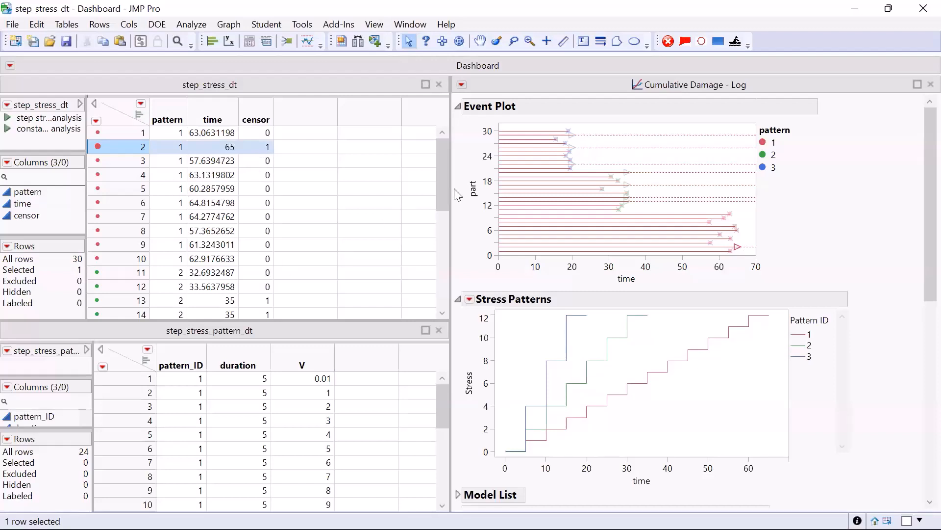
Clear the row selection and compare the failures and censored parts of the three patterns in the Event Plot.
left_click_drag(443, 175, 443, 154)
left_click(733, 156)
mouse_move(826, 155)
left_mouse_down()
mouse_move(658, 116)
mouse_move(510, 143)
mouse_move(540, 242)
mouse_move(783, 239)
mouse_move(791, 167)
left_mouse_up()
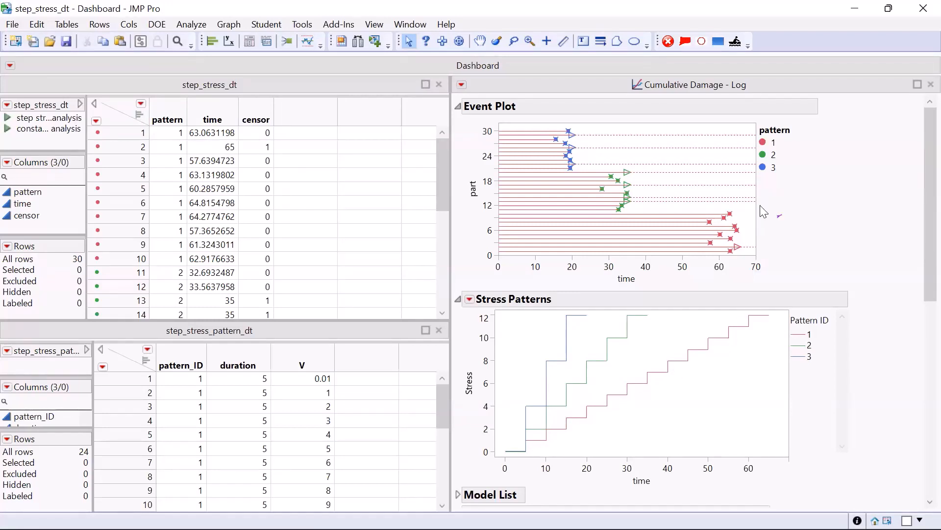
mouse_move(778, 215)
left_mouse_down()
mouse_move(706, 201)
mouse_move(726, 269)
mouse_move(757, 225)
mouse_move(757, 206)
left_mouse_up()
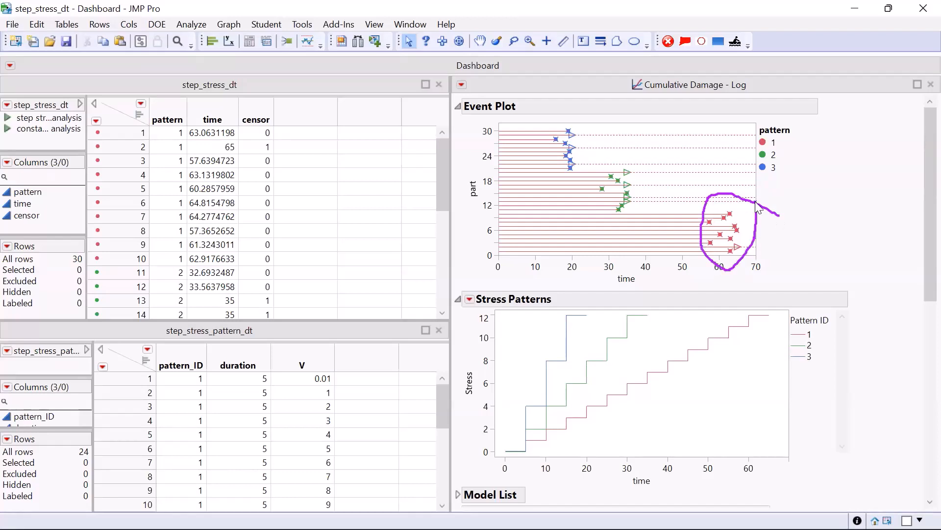
key("Escape")
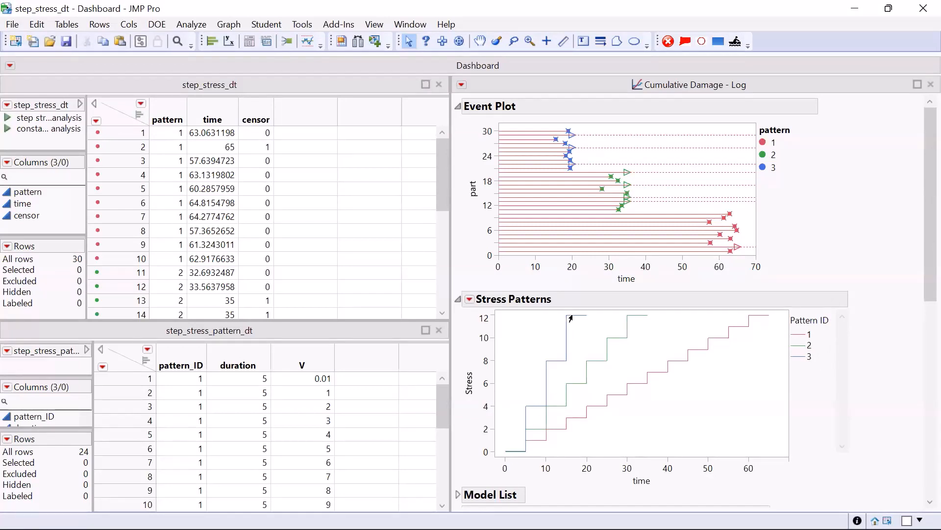
mouse_move(833, 140)
left_mouse_down()
mouse_move(599, 93)
mouse_move(547, 147)
mouse_move(595, 168)
mouse_move(578, 99)
left_mouse_up()
key("Escape")
Close the step stress dashboard, open the step stress data from the journal, and bring the step_stress_dt table to the front.
left_click(924, 8)
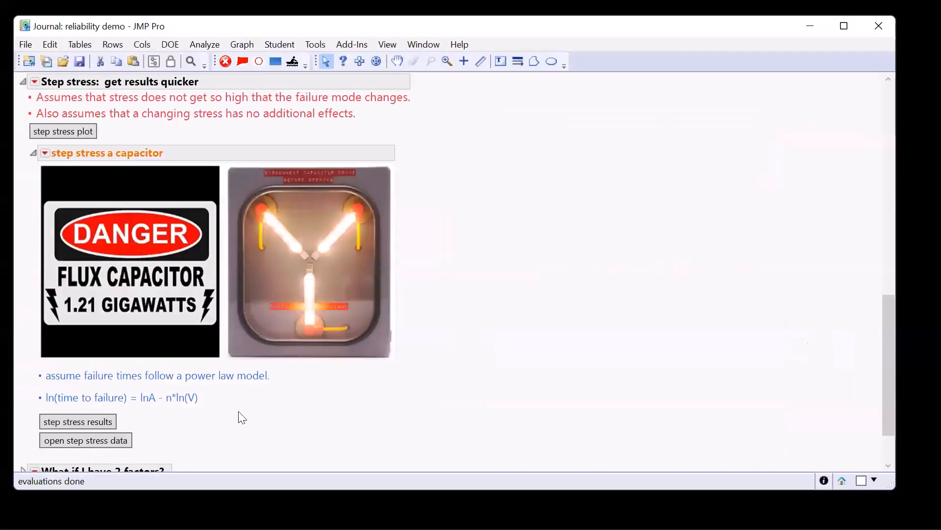
left_click(95, 443)
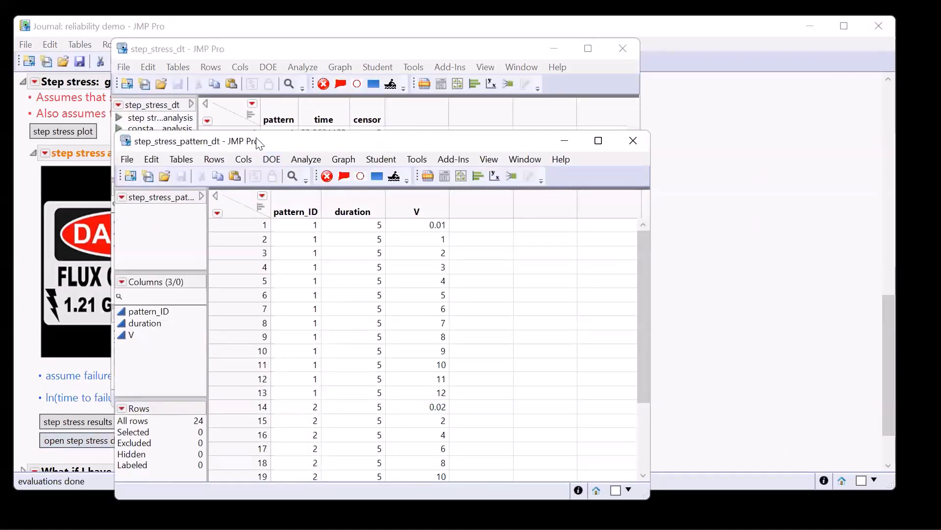
left_click_drag(258, 143, 272, 152)
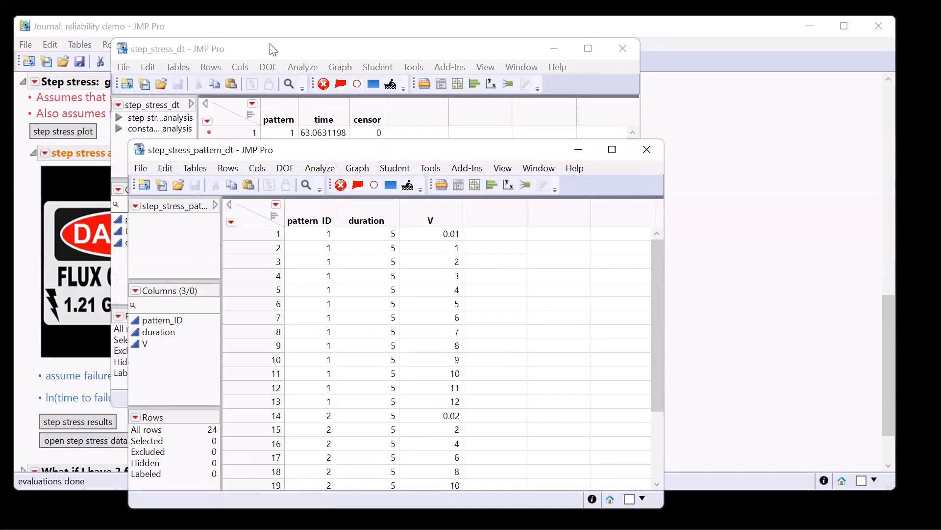
left_click(264, 56)
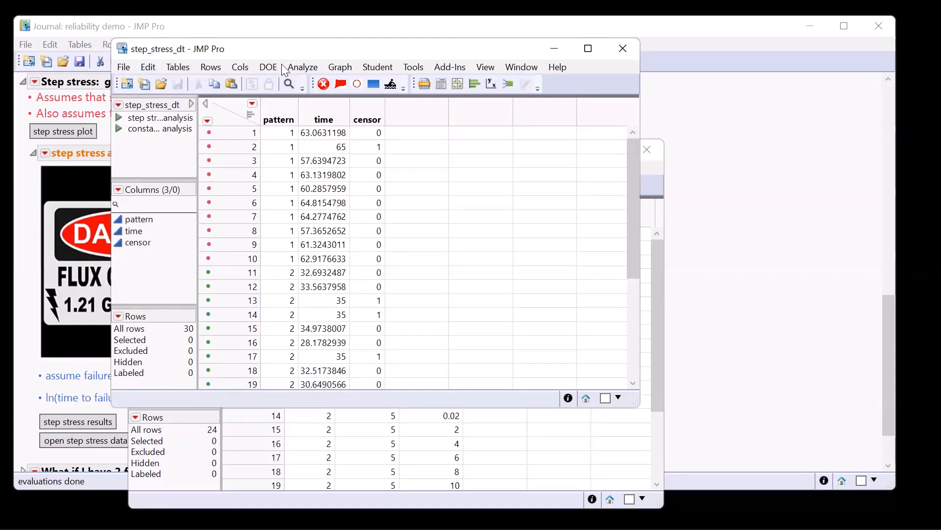
Launch the Cumulative Damage reliability analysis from step_stress_dt and look over its Step Stress settings.
left_click(308, 67)
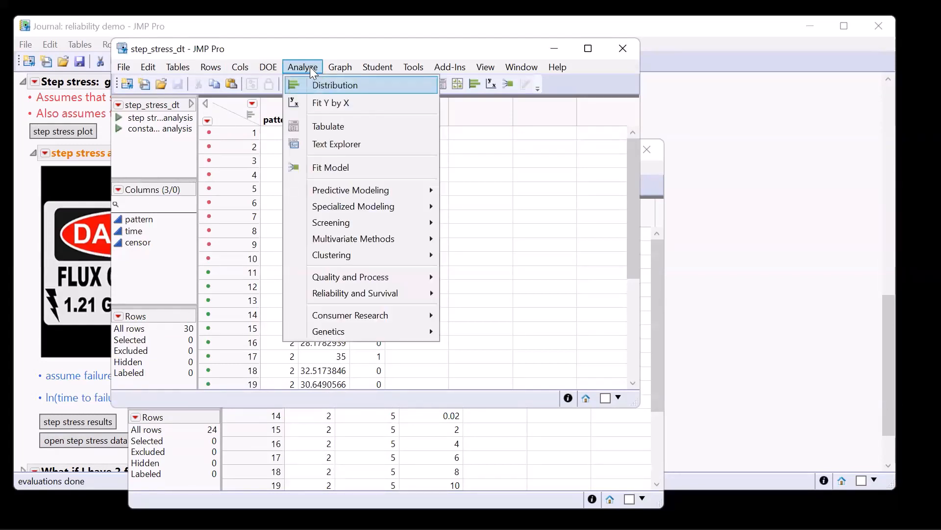
mouse_move(349, 303)
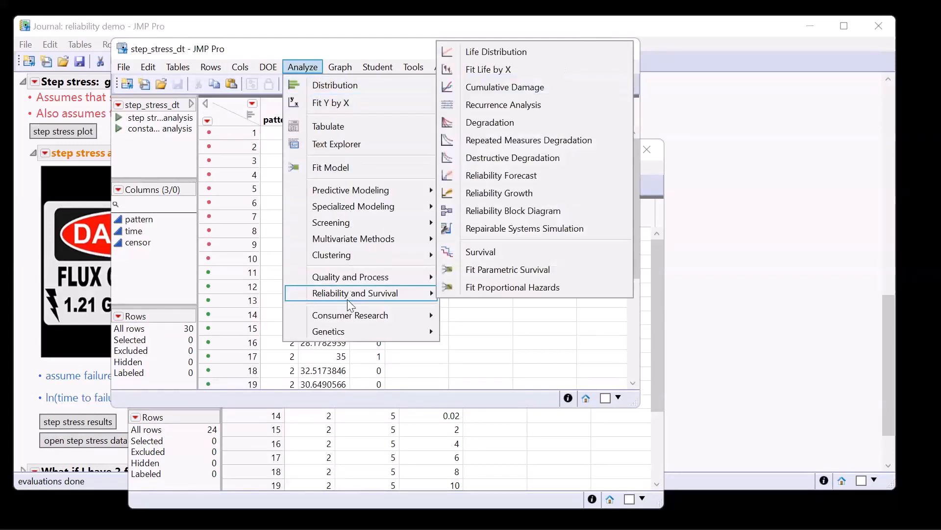
left_click(517, 88)
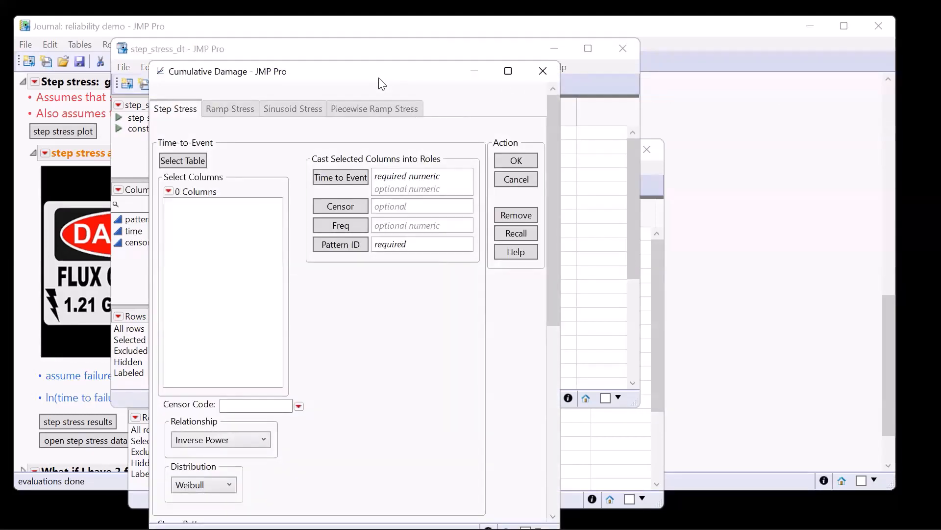
left_click_drag(382, 84, 417, 60)
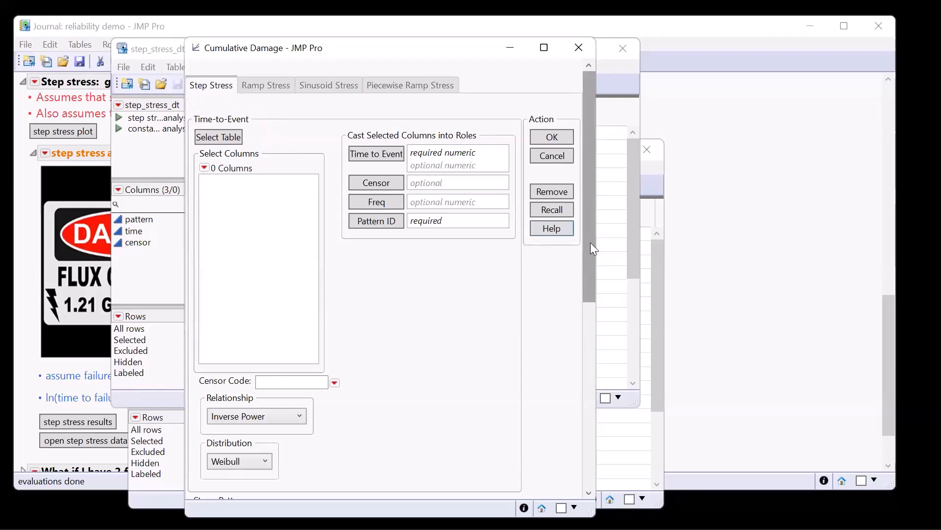
left_click_drag(590, 242, 581, 385)
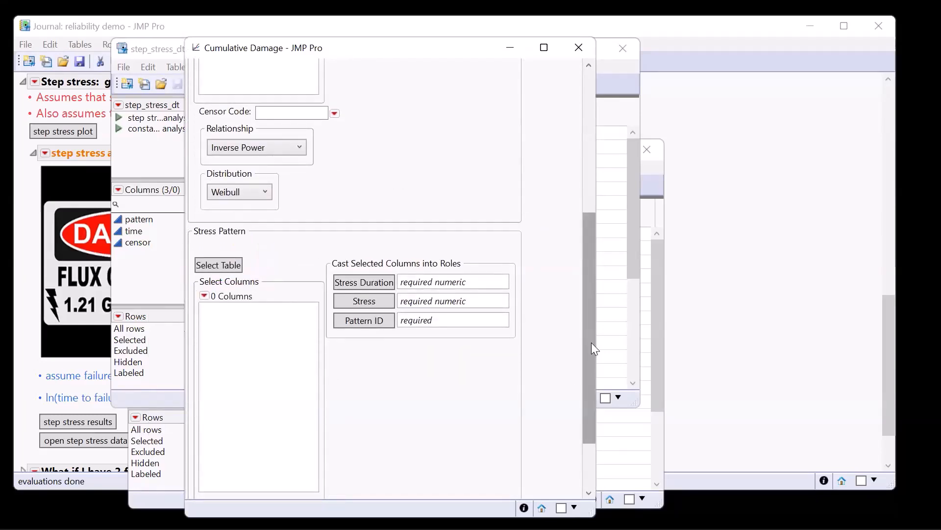
left_click_drag(583, 216, 589, 149)
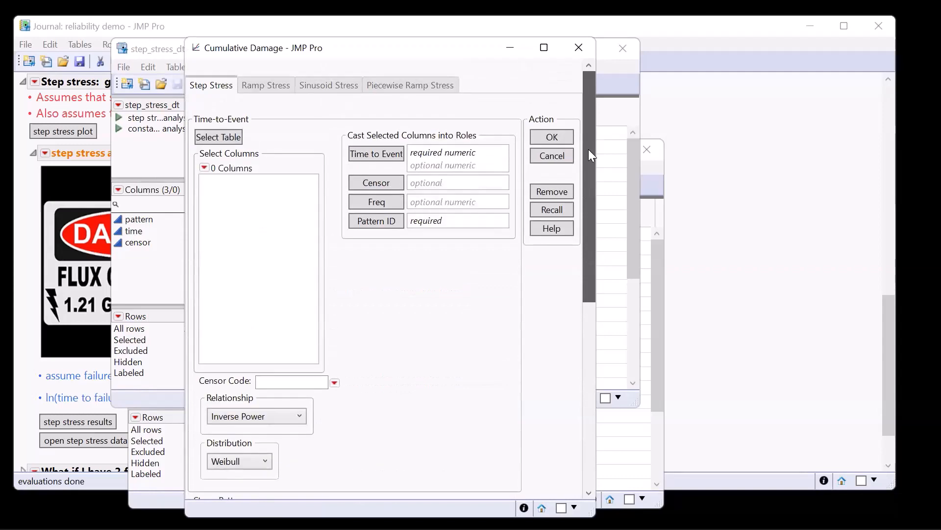
Choose step_stress_dt as the Time-to-Event data table for the Step Stress analysis.
left_click(217, 137)
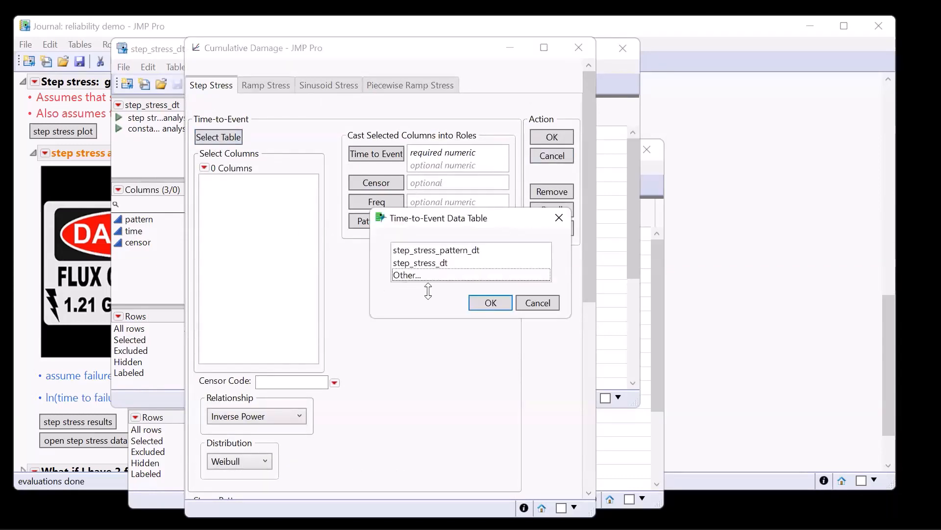
left_click(426, 265)
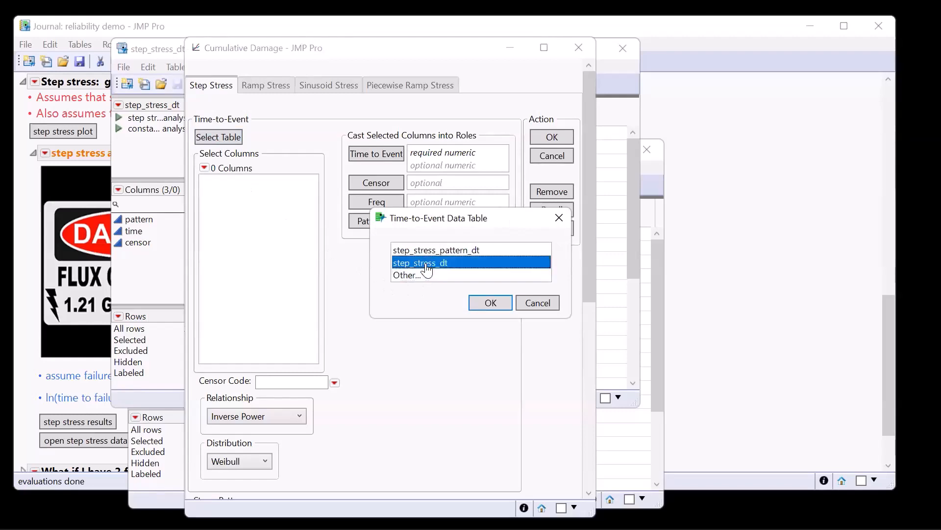
left_click(491, 303)
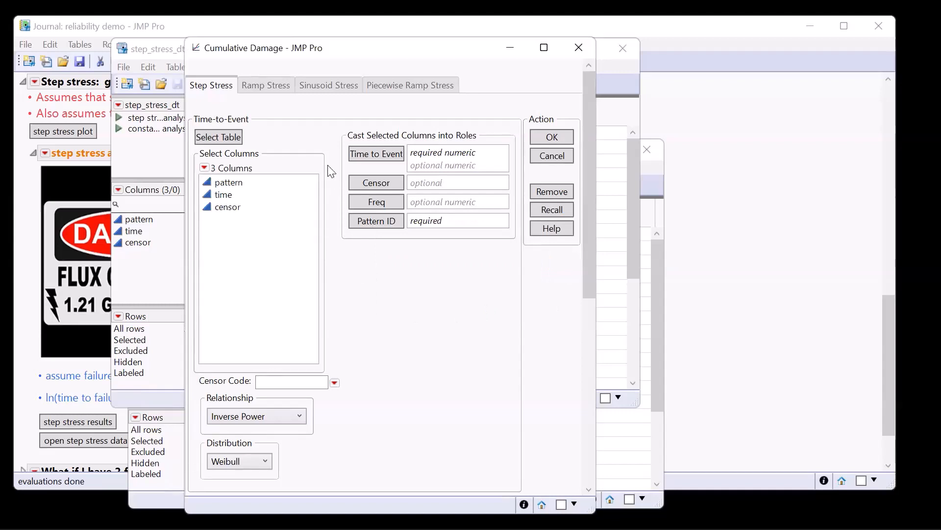
mouse_move(326, 125)
left_mouse_down()
mouse_move(527, 216)
mouse_move(327, 236)
mouse_move(332, 128)
left_mouse_up()
key("Escape")
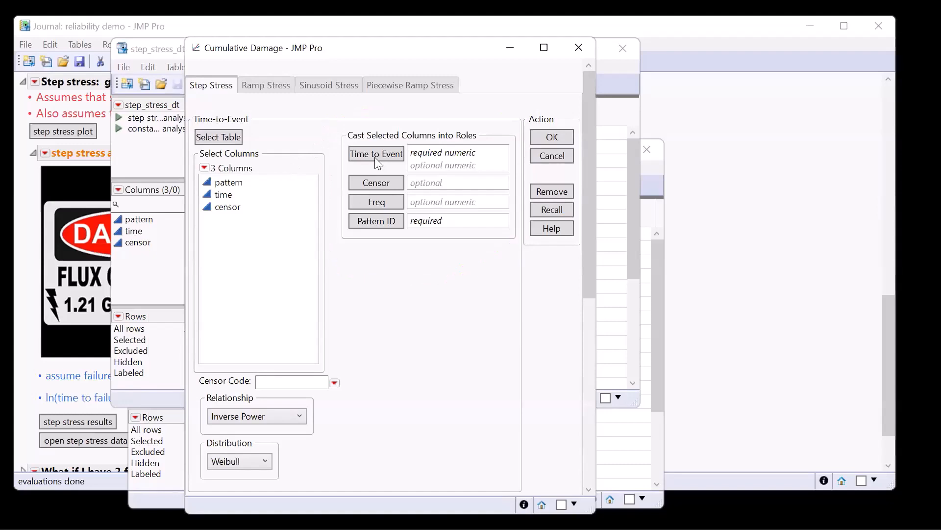
Assign the time column to Time to Event, censor to Censor, and pattern to Pattern ID.
left_click(259, 187)
key("Down")
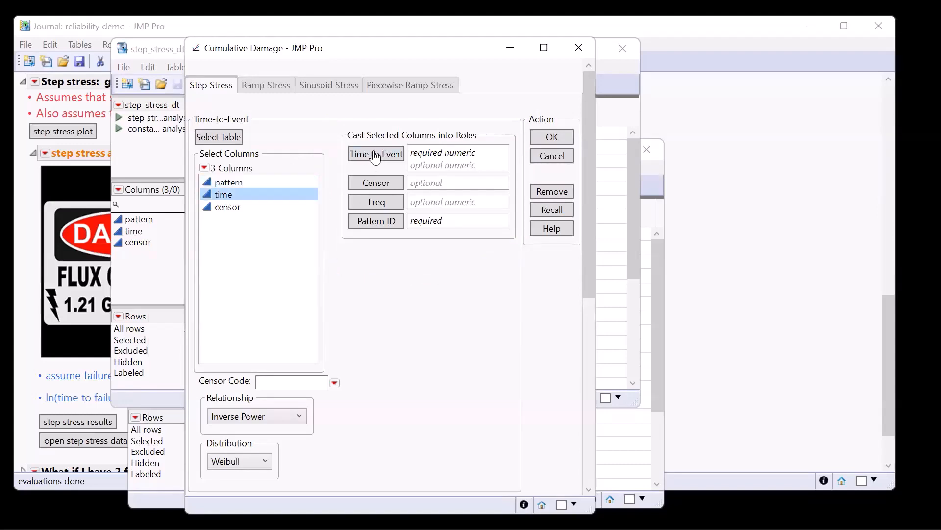
left_click(375, 156)
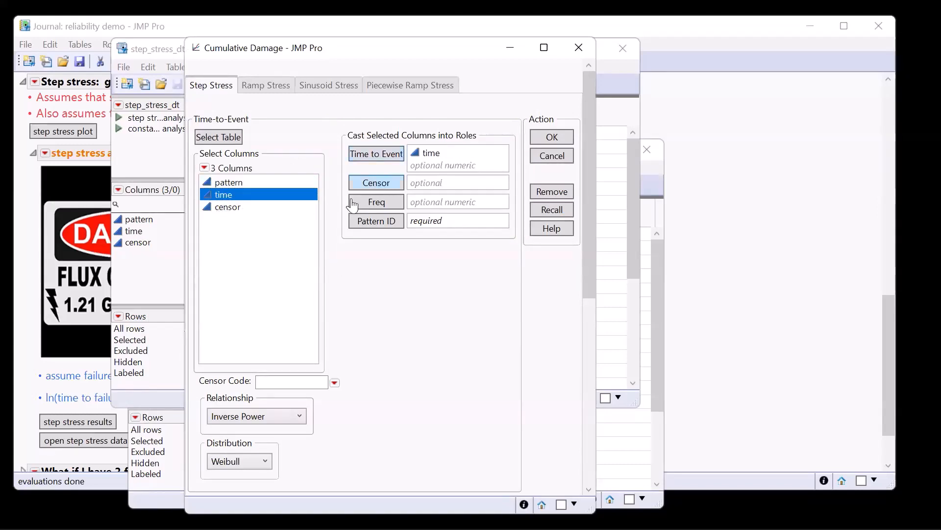
key("Down")
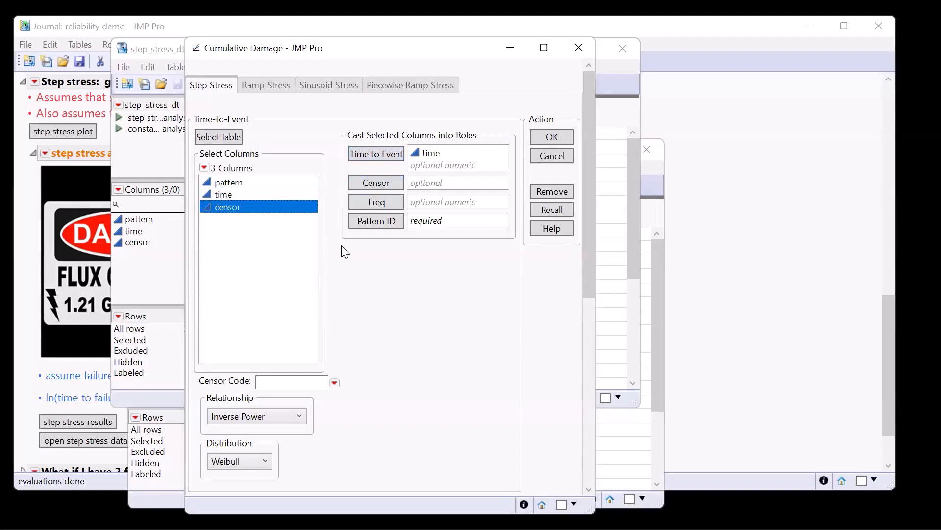
left_click(376, 183)
key("Up")
key("Up")
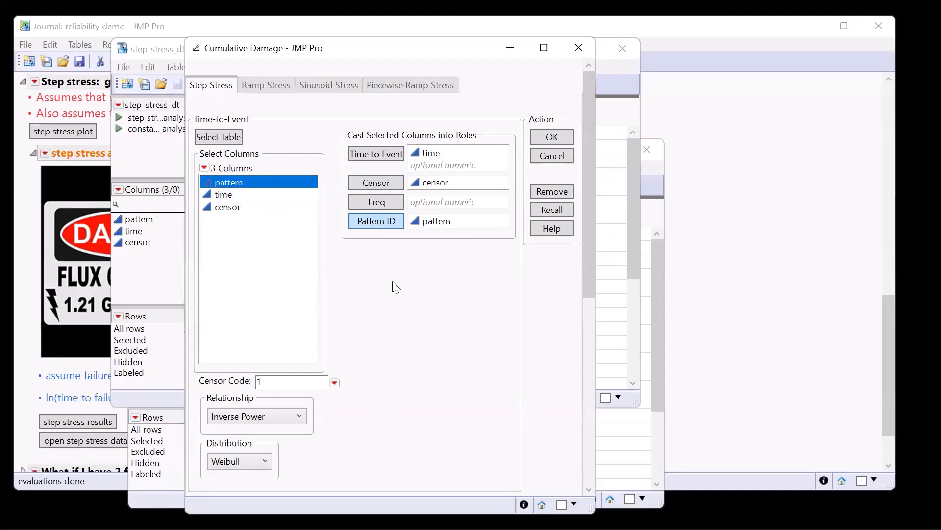
Set the Cumulative Damage stress relationship to Log.
scroll(295, 343, "down", 2)
scroll(282, 339, "down", 2)
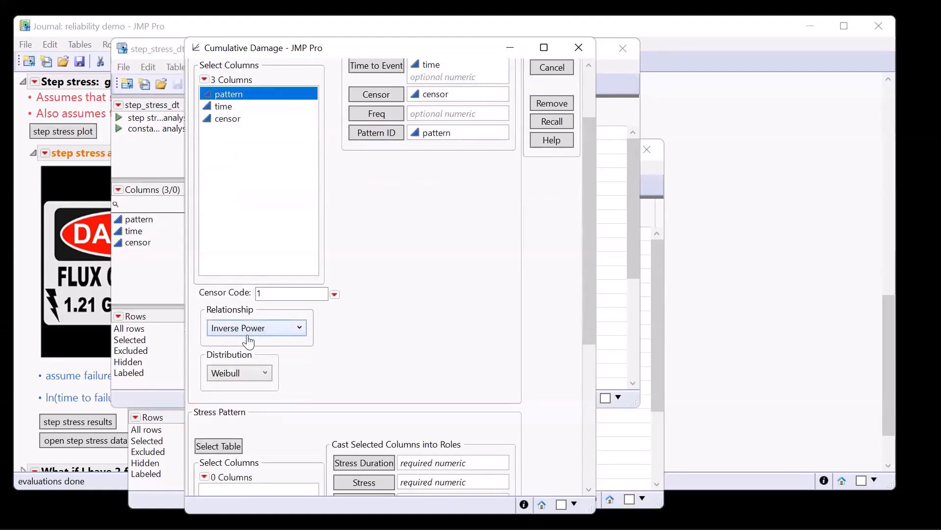
left_click(264, 328)
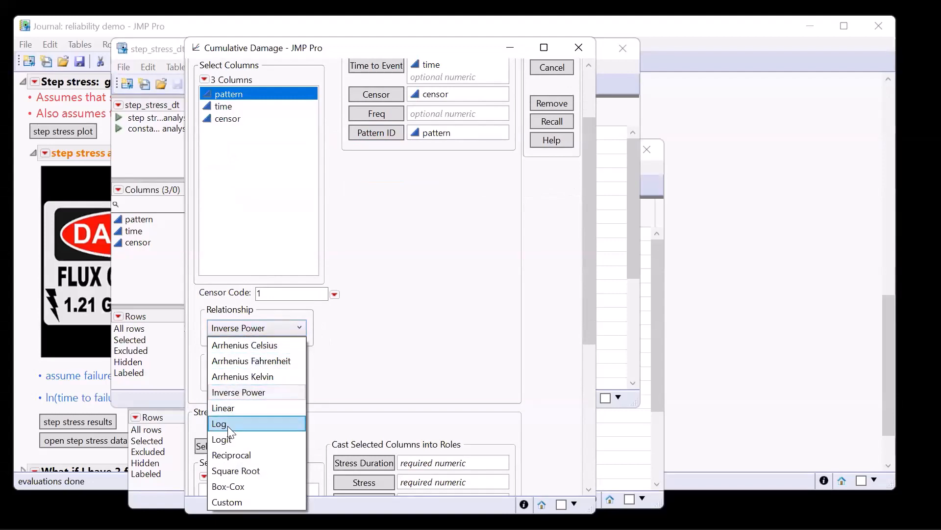
left_click(258, 424)
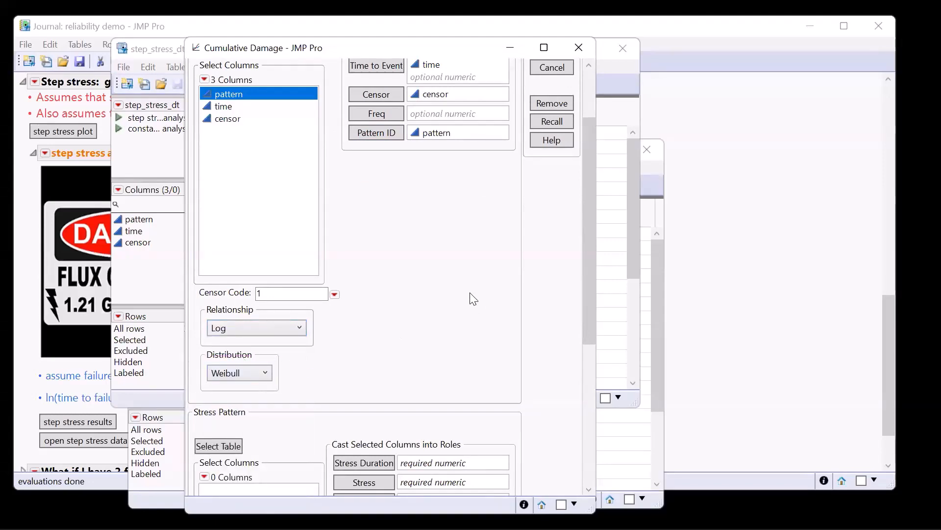
Choose step_stress_pattern_dt as the data table for the Stress Pattern section.
scroll(471, 298, "down", 3)
scroll(470, 297, "down", 6)
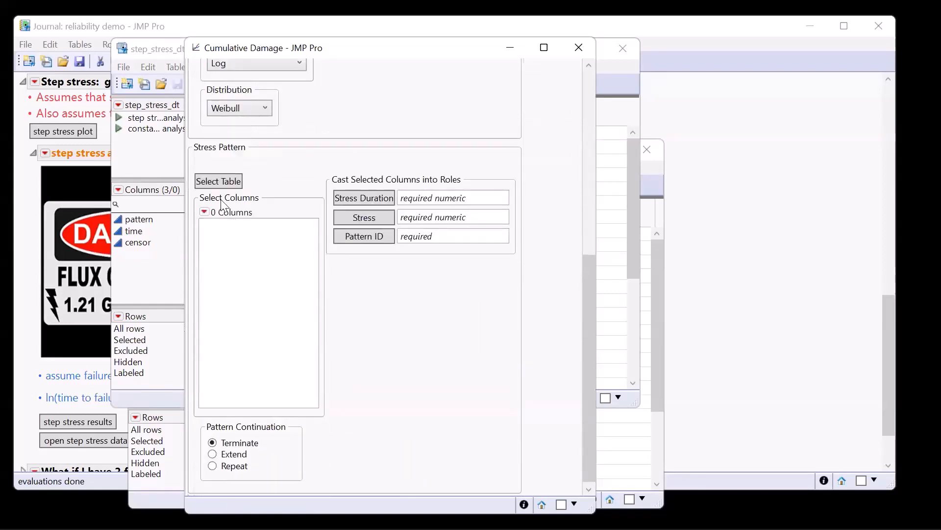
mouse_move(210, 163)
left_mouse_down()
mouse_move(276, 150)
mouse_move(188, 147)
mouse_move(195, 160)
left_mouse_up()
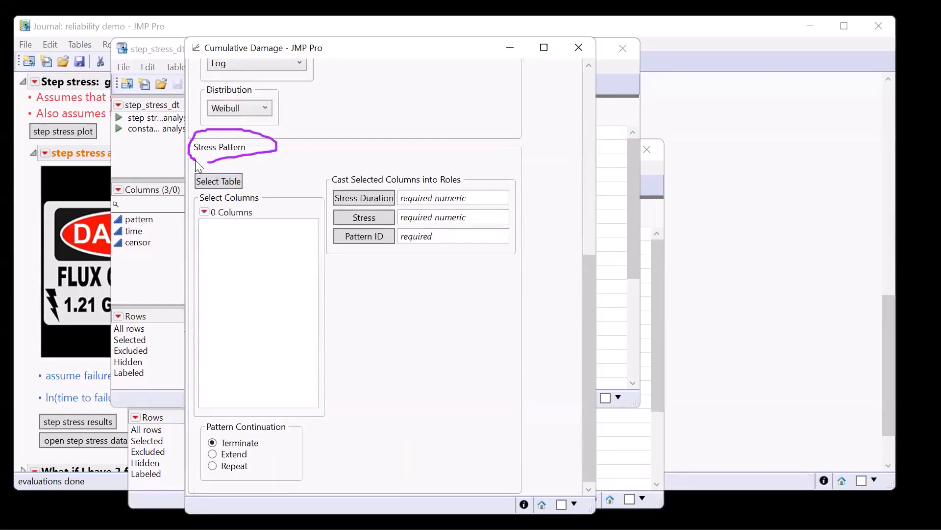
left_click(211, 184)
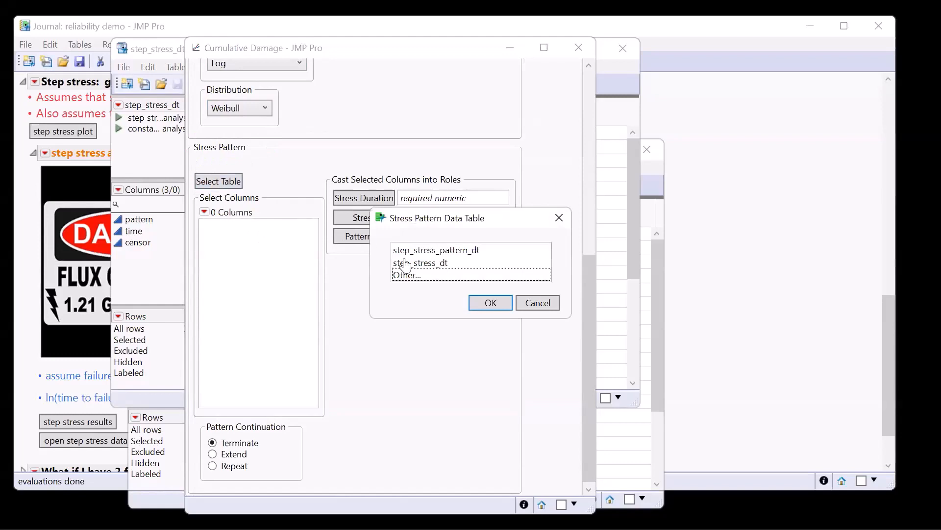
left_click(428, 250)
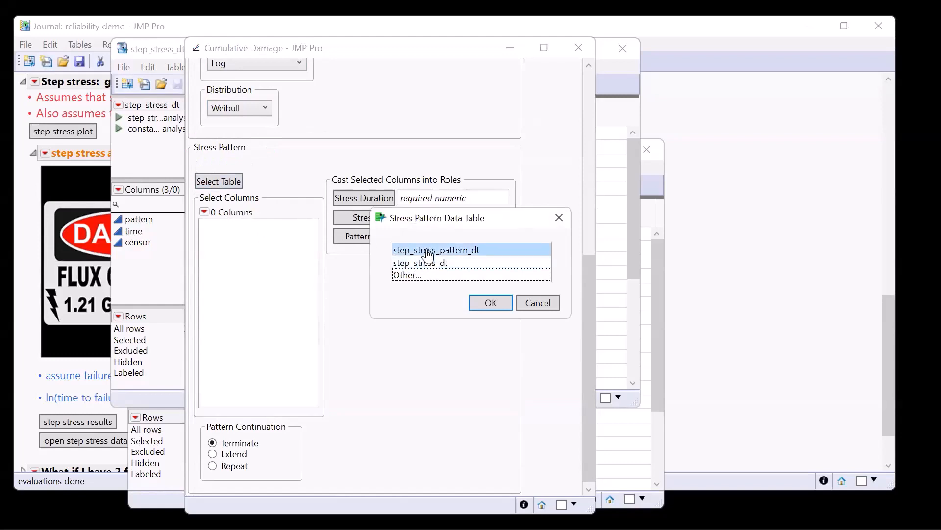
left_click(482, 303)
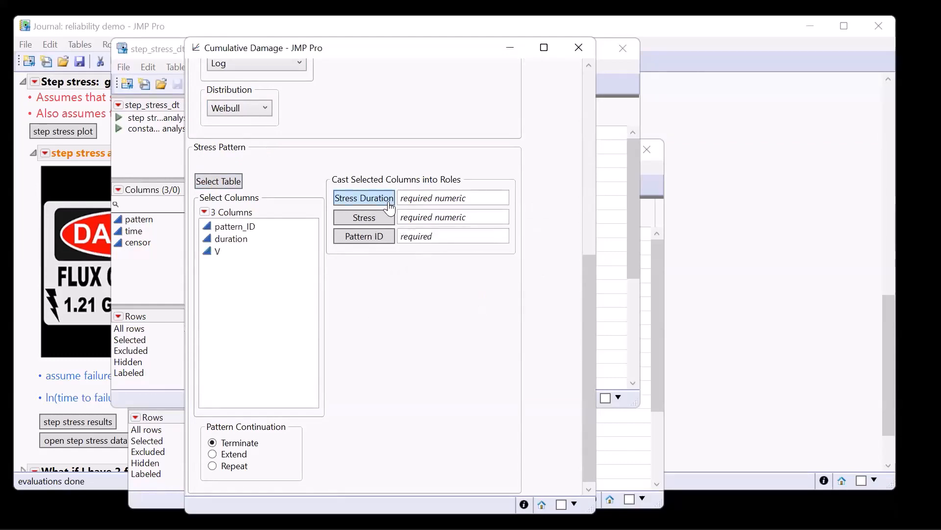
Assign duration to Stress Duration, V to Stress, and pattern_ID to Pattern ID in the Stress Pattern section.
left_click(239, 240)
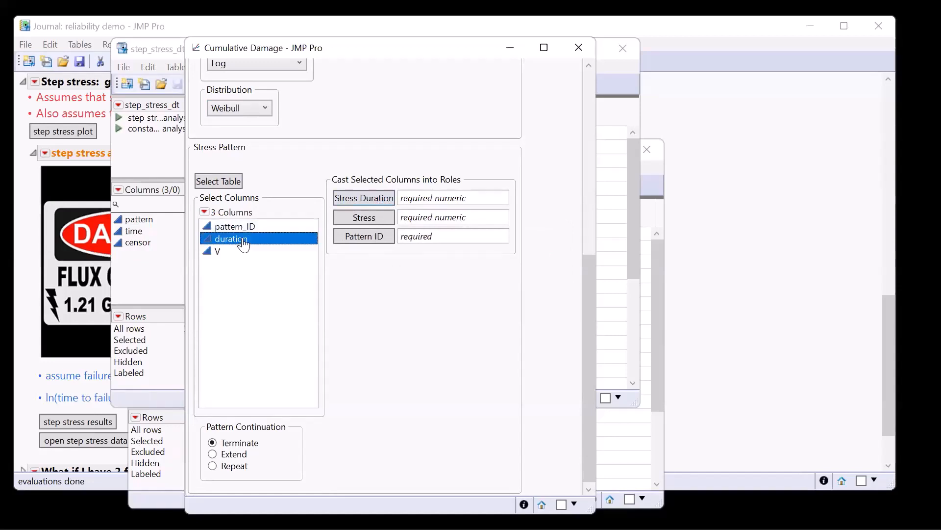
left_click(354, 199)
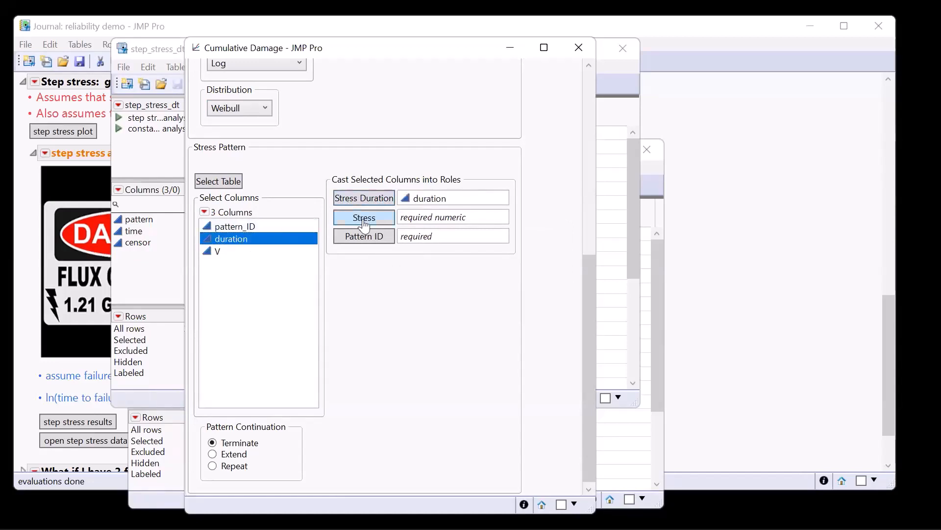
left_click(230, 252)
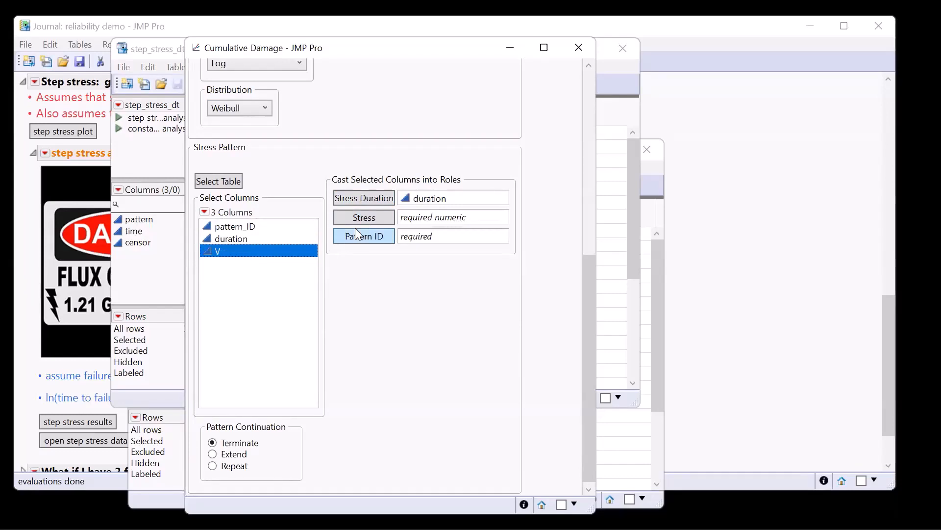
left_click(368, 219)
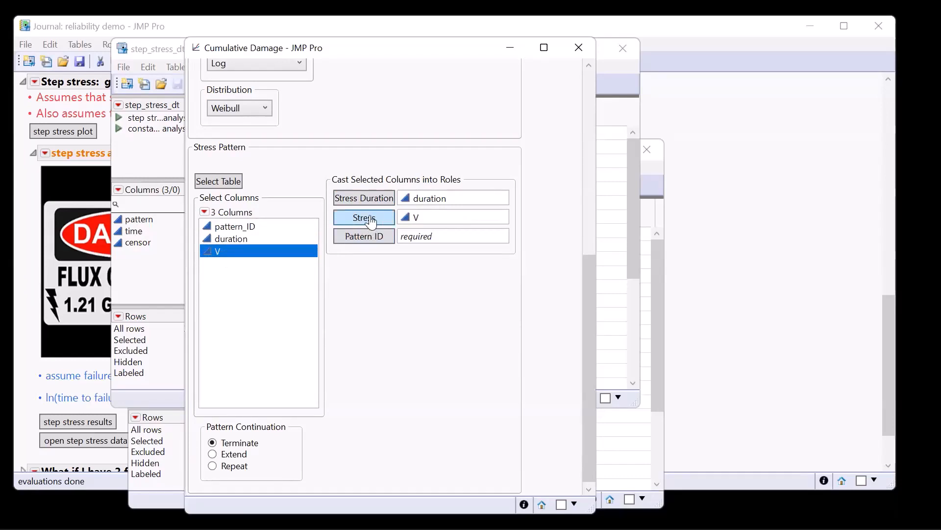
left_click(260, 227)
left_click(353, 241)
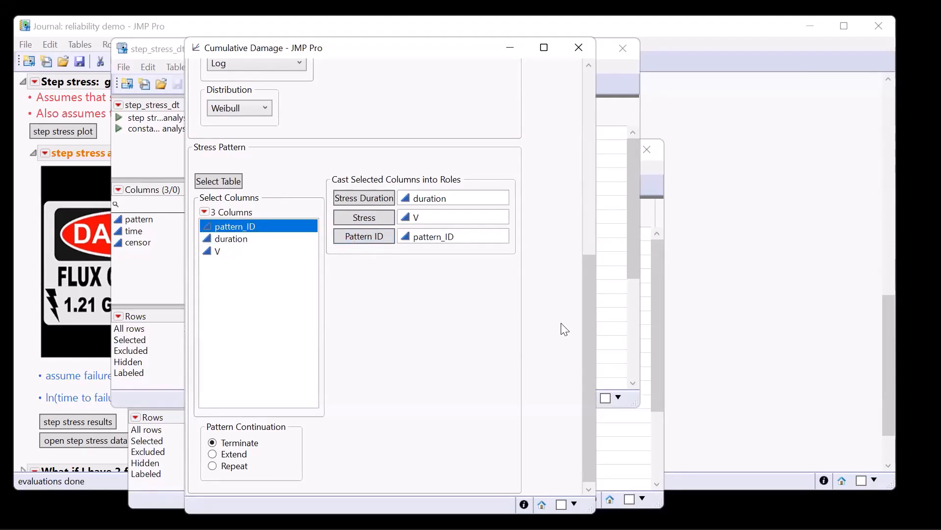
left_click_drag(589, 340, 596, 124)
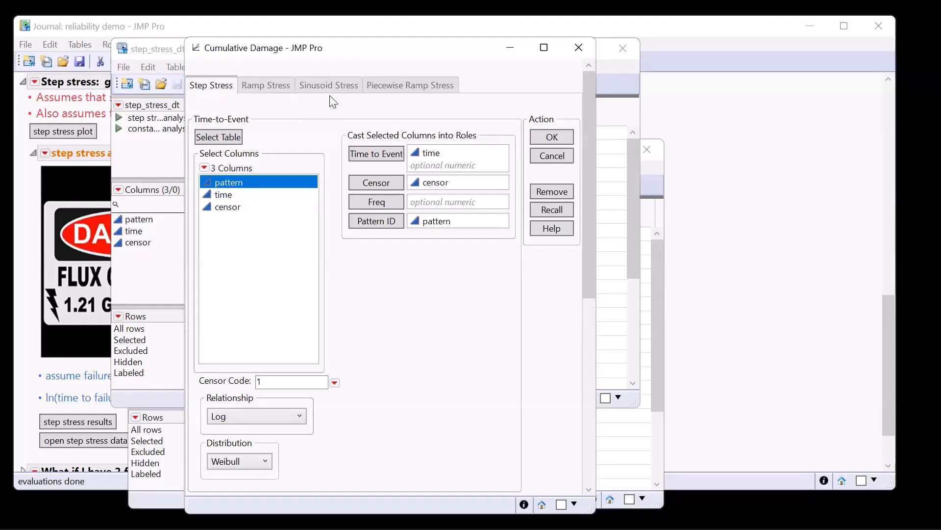
Run the Cumulative Damage analysis and examine the Weibull parameter estimates and the fitted μ equation.
left_click(552, 140)
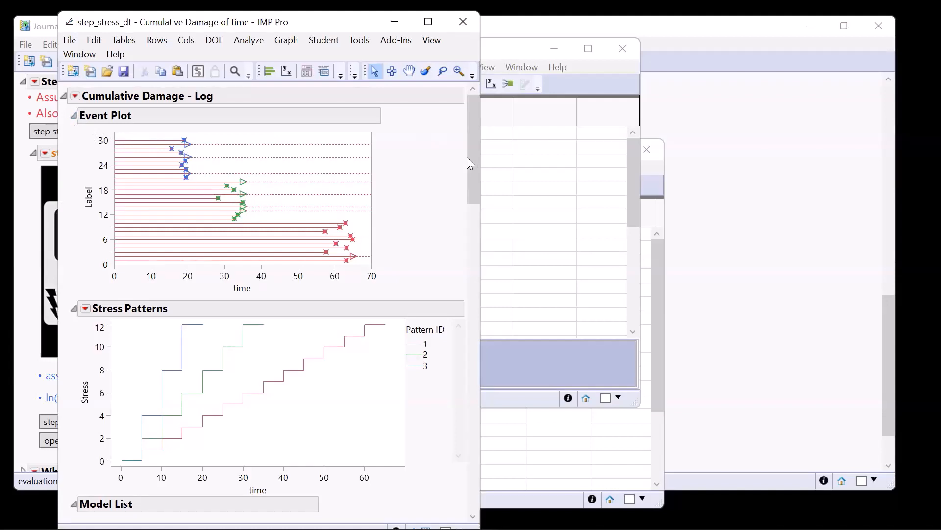
left_click_drag(473, 167, 476, 303)
left_click_drag(81, 187, 130, 180)
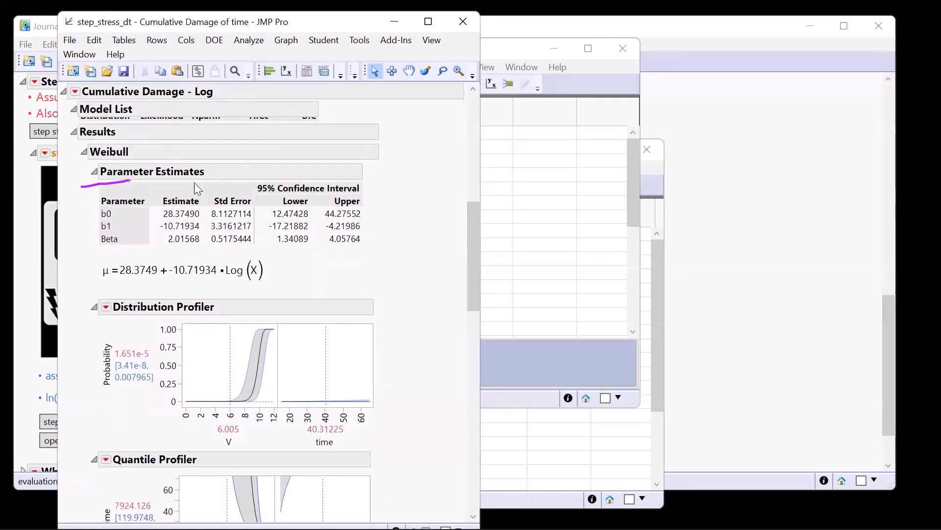
mouse_move(194, 182)
left_mouse_down()
mouse_move(204, 253)
mouse_move(73, 252)
mouse_move(70, 193)
left_mouse_up()
mouse_move(81, 255)
left_mouse_down()
mouse_move(261, 249)
mouse_move(269, 284)
mouse_move(168, 285)
left_mouse_up()
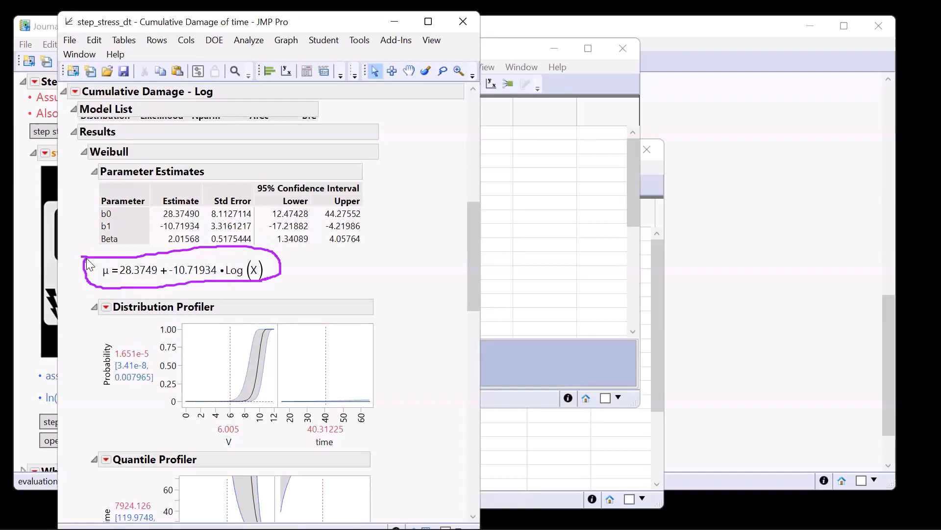
key("Escape")
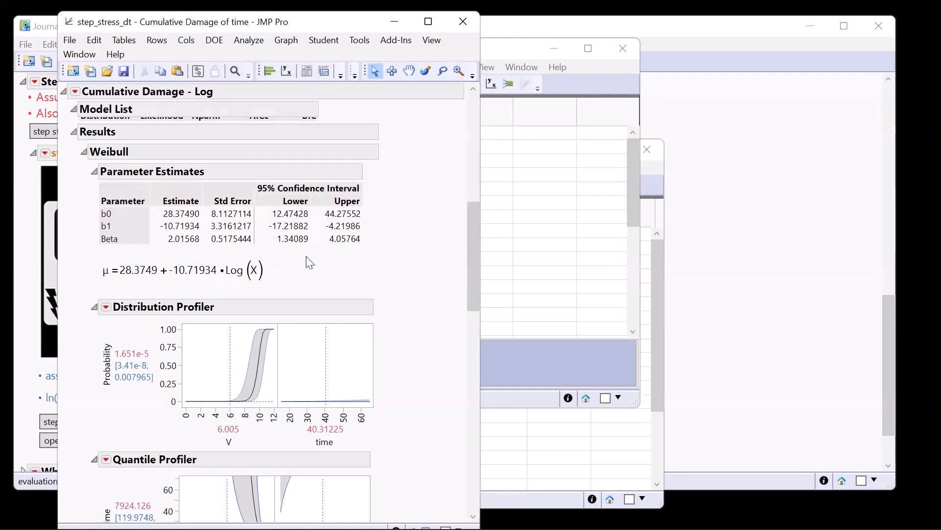
mouse_move(306, 255)
left_mouse_down()
mouse_move(254, 248)
mouse_move(242, 260)
mouse_move(282, 247)
left_mouse_up()
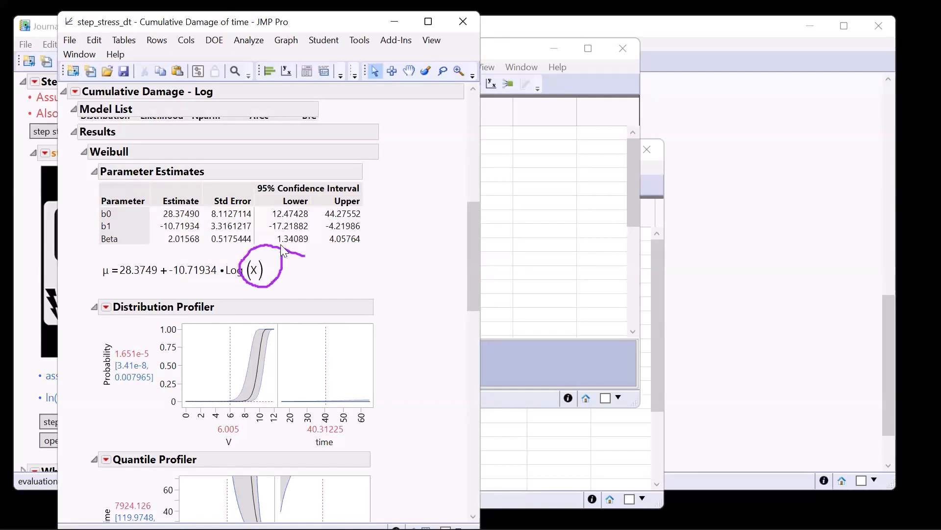
key("Escape")
mouse_move(81, 260)
left_mouse_down()
mouse_move(107, 258)
mouse_move(96, 285)
left_mouse_up()
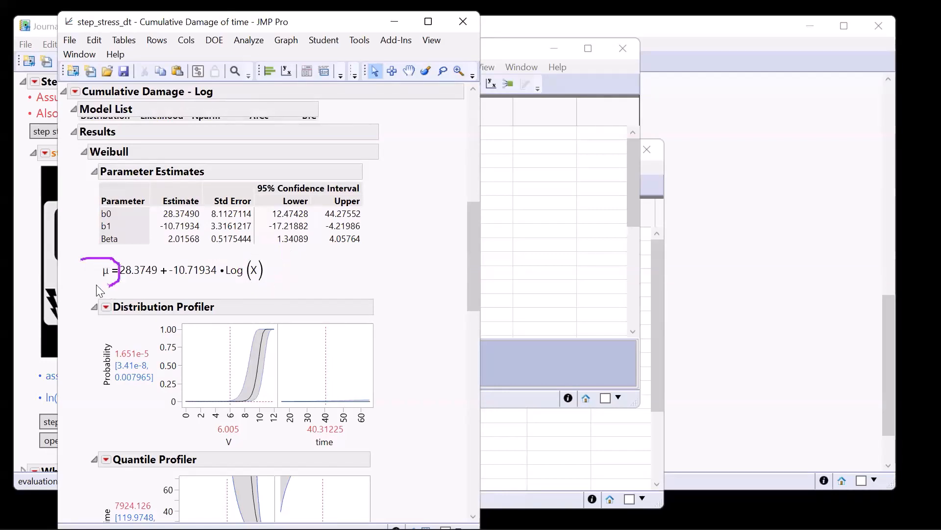
mouse_move(87, 240)
left_mouse_down()
mouse_move(126, 243)
mouse_move(87, 242)
left_mouse_up()
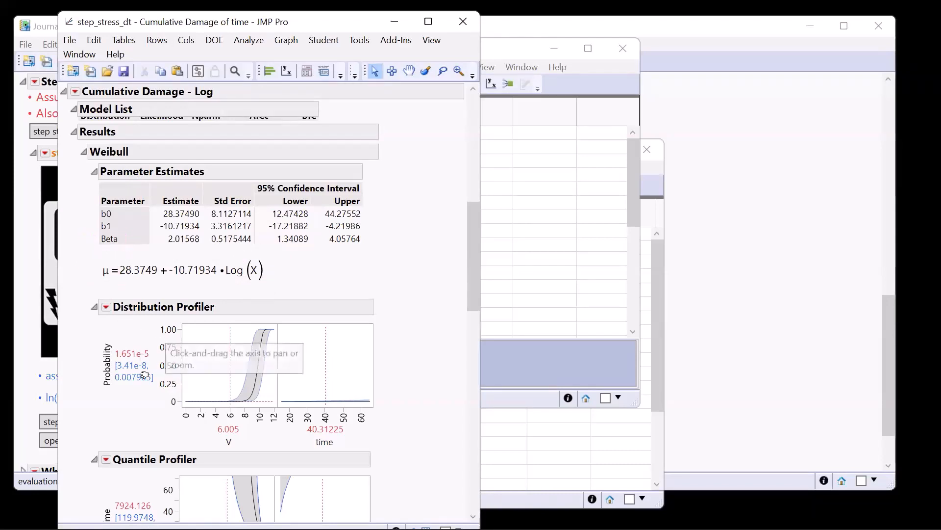
Set the voltage V to 5 in the Weibull Quantile Profiler.
scroll(148, 341, "down", 4)
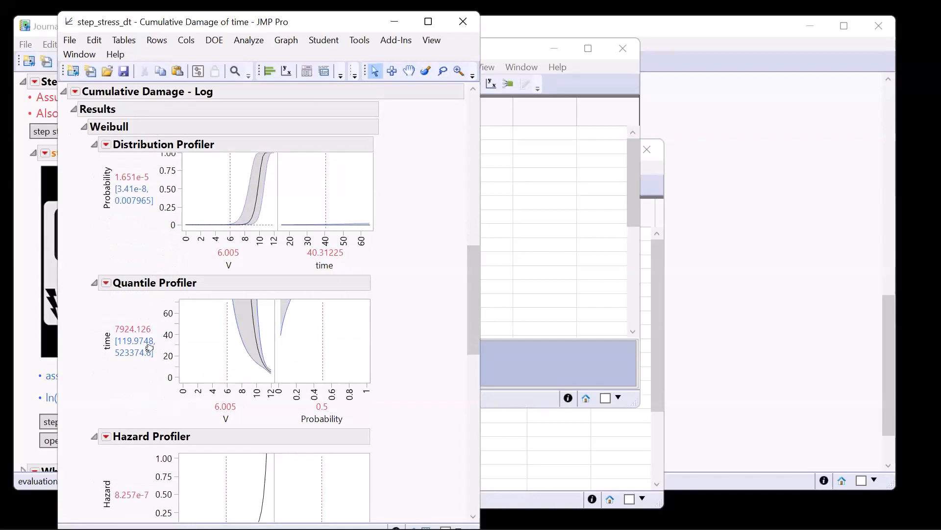
left_click(223, 407)
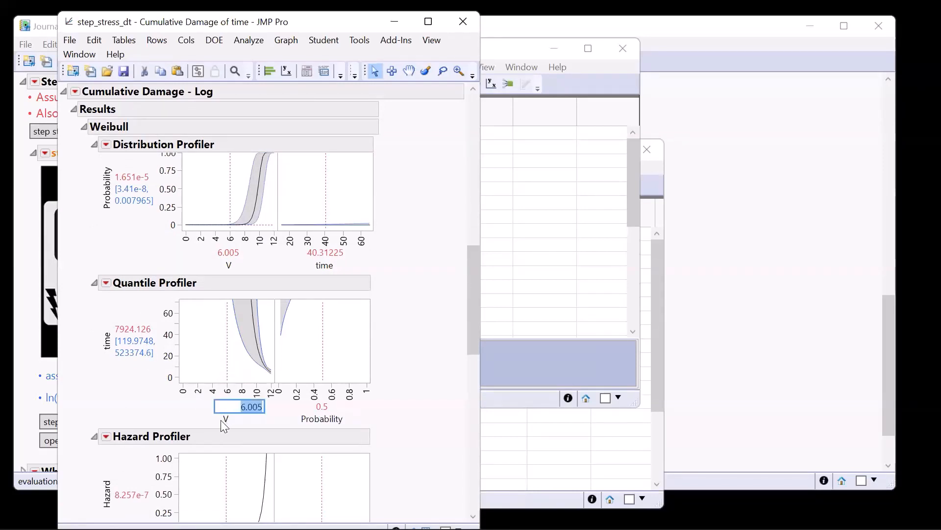
type("5")
key("Return")
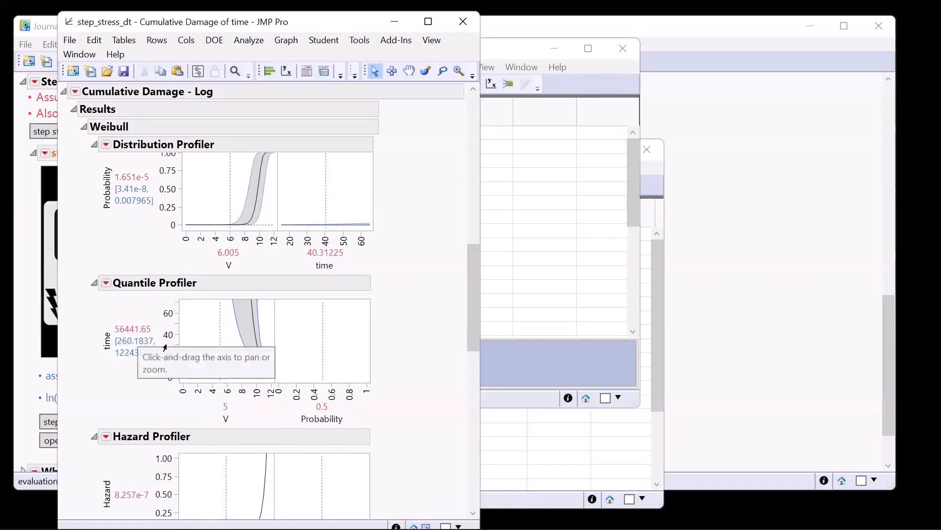
Change the Quantile Profiler's time axis to a Log scale and adjust its visible range.
double_click(170, 319)
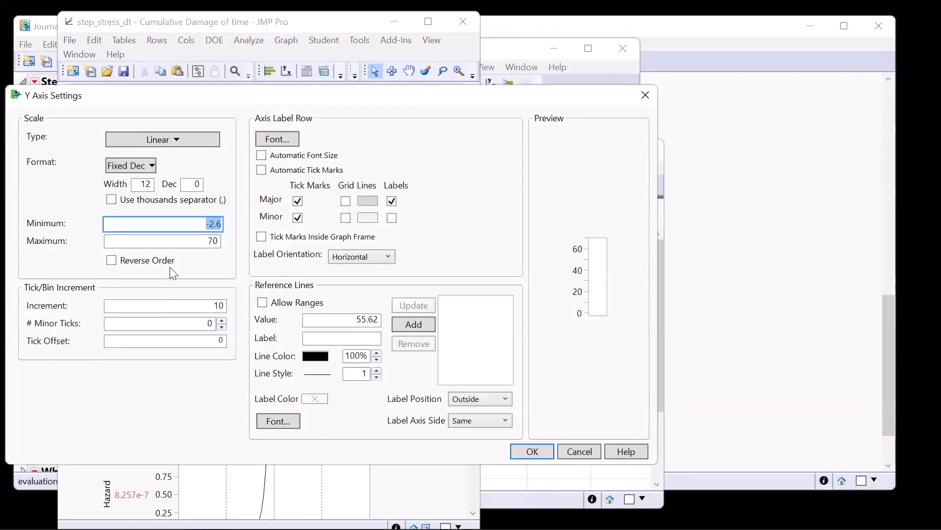
left_click(164, 139)
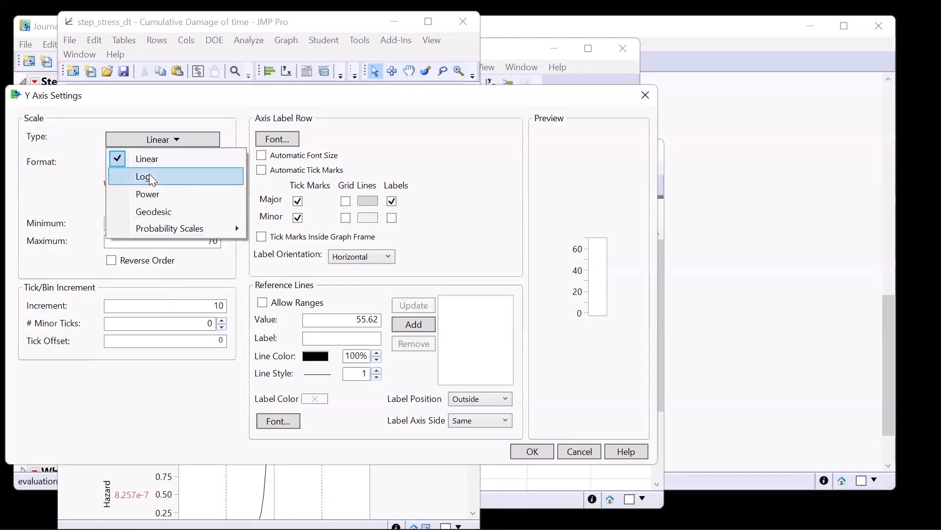
left_click(150, 178)
left_click(481, 452)
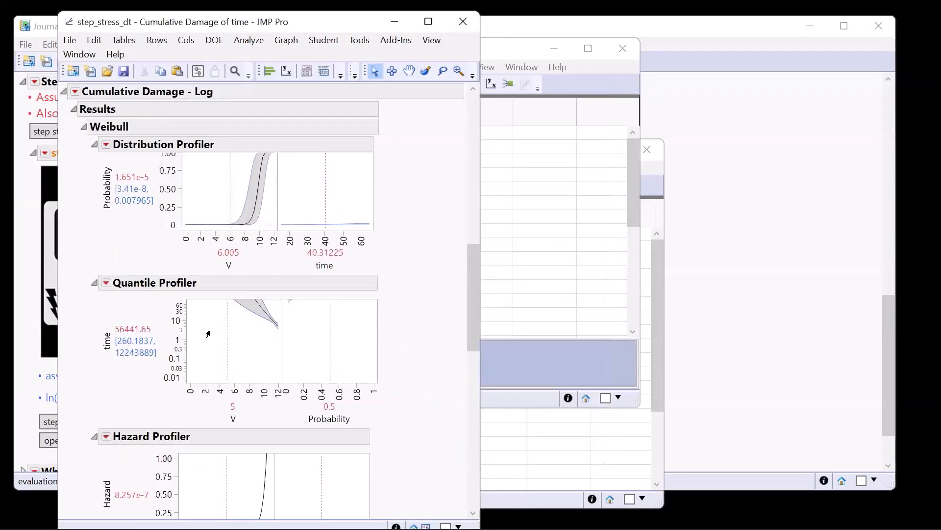
left_click_drag(179, 342, 187, 307)
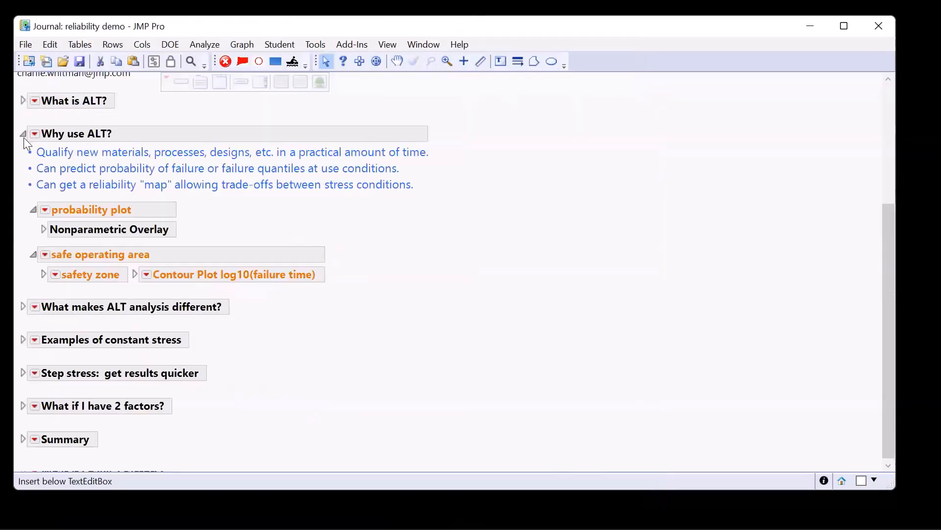
In the reliability demo journal, collapse "Why use ALT?" and expand "What if I have 2 factors?".
left_click(23, 136)
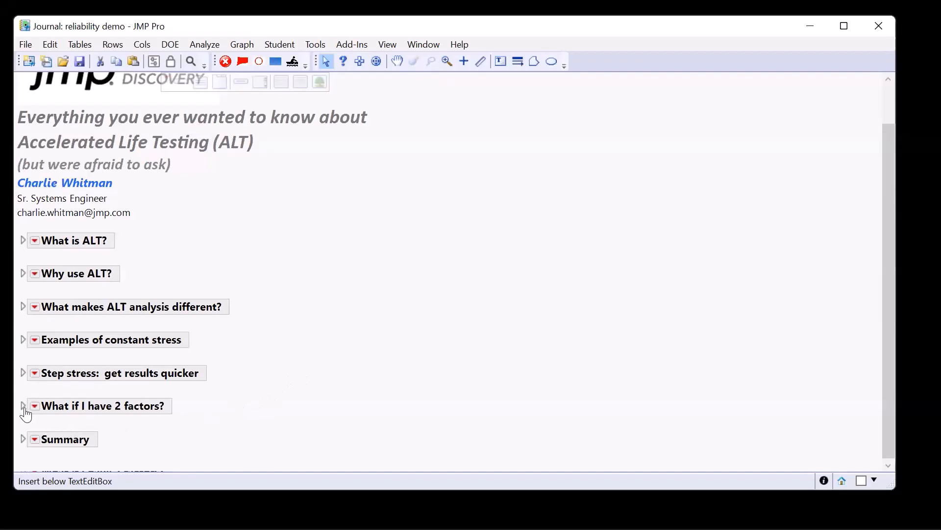
left_click(58, 407)
scroll(324, 370, "down", 2)
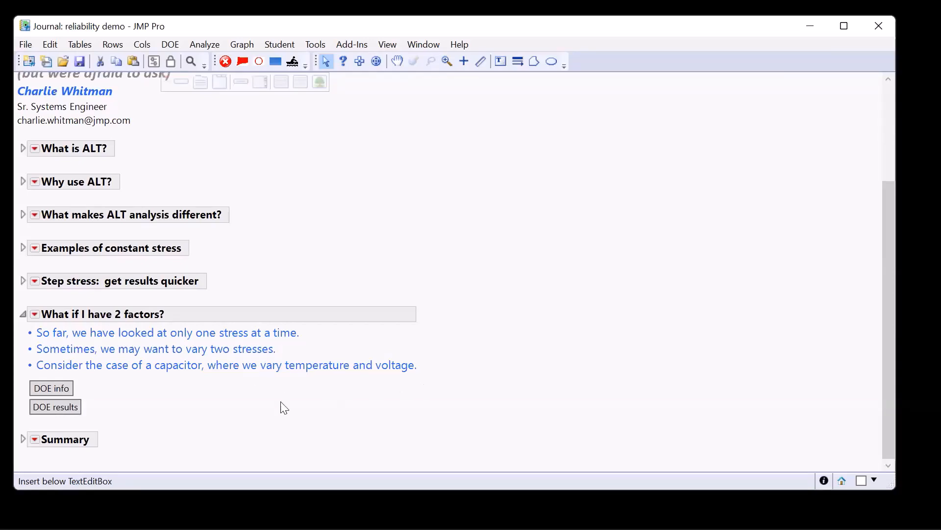
Open the DOE info project and examine the DOE layout over temperature and voltage.
left_click(47, 395)
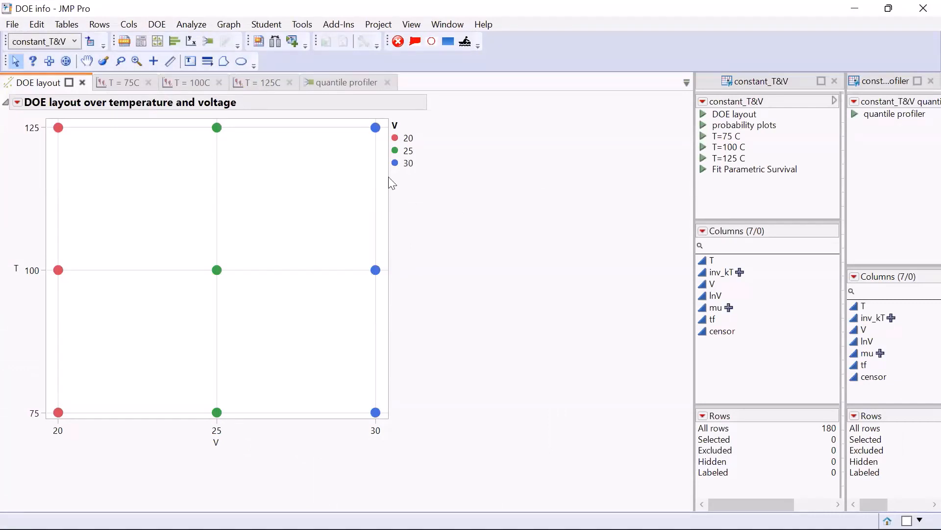
mouse_move(375, 131)
mouse_move(375, 110)
left_mouse_down()
mouse_move(362, 143)
mouse_move(388, 132)
mouse_move(373, 112)
left_mouse_up()
mouse_move(9, 249)
left_mouse_down()
mouse_move(77, 267)
mouse_move(70, 279)
mouse_move(43, 280)
left_mouse_up()
Compare the lognormal failure time plots over voltage for T = 75 C, T = 100 C and T = 125 C.
mouse_move(127, 84)
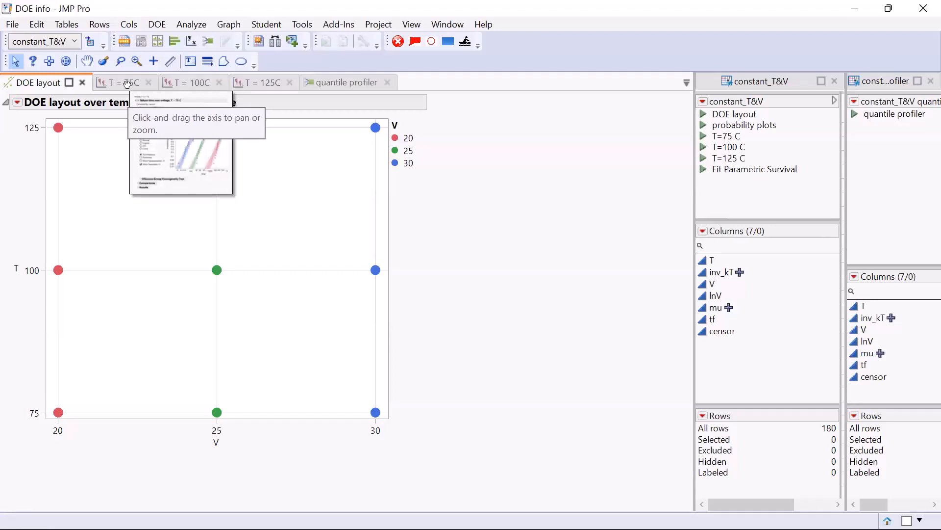
left_click(127, 84)
mouse_move(157, 132)
left_mouse_down()
mouse_move(207, 134)
mouse_move(170, 95)
left_mouse_up()
left_click_drag(142, 125, 160, 130)
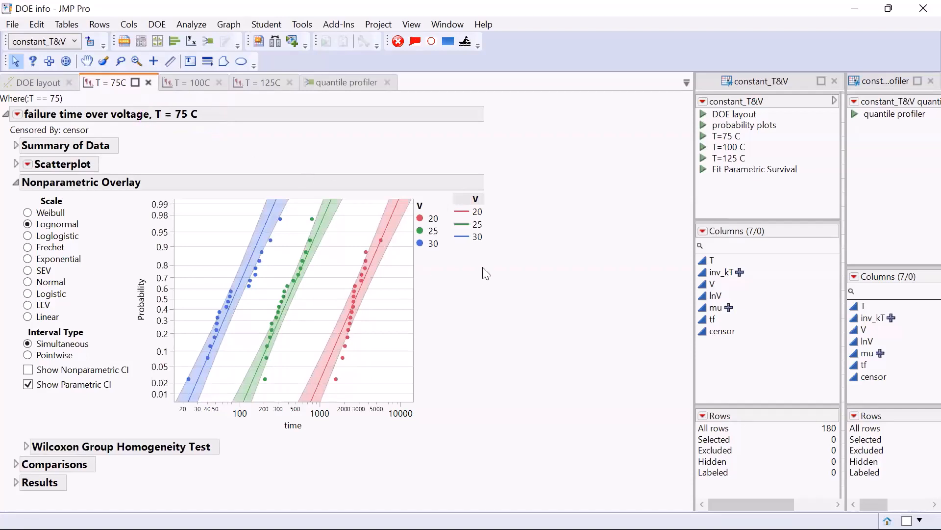
mouse_move(469, 260)
left_mouse_down()
mouse_move(493, 255)
mouse_move(466, 174)
mouse_move(446, 242)
mouse_move(473, 267)
left_mouse_up()
left_click(197, 84)
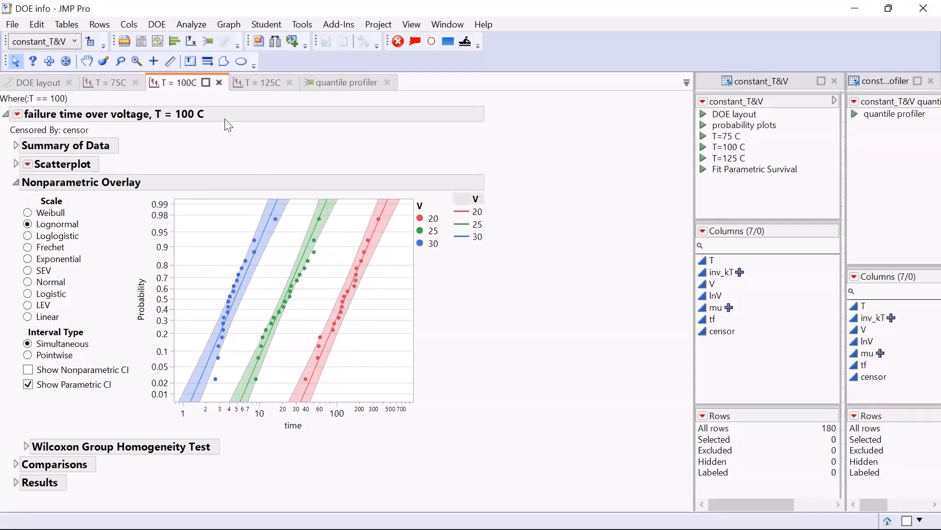
left_click(125, 86)
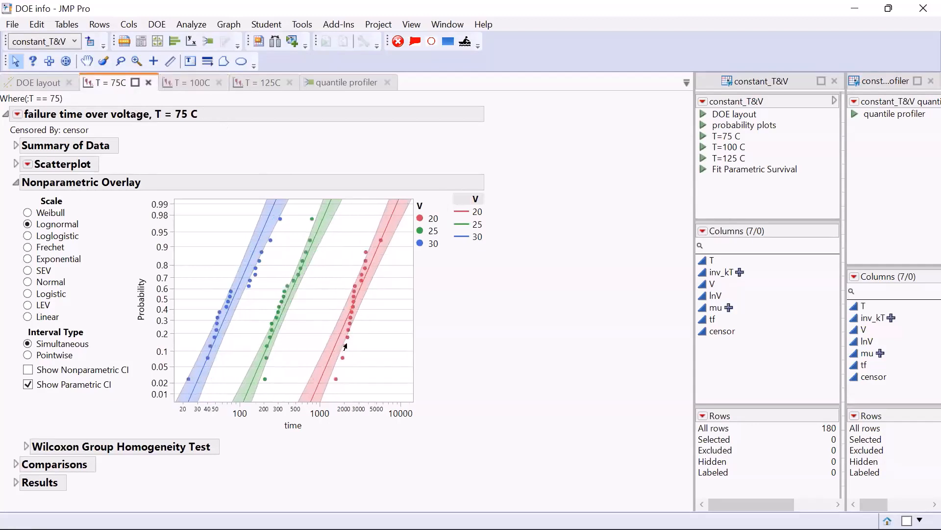
left_click(271, 84)
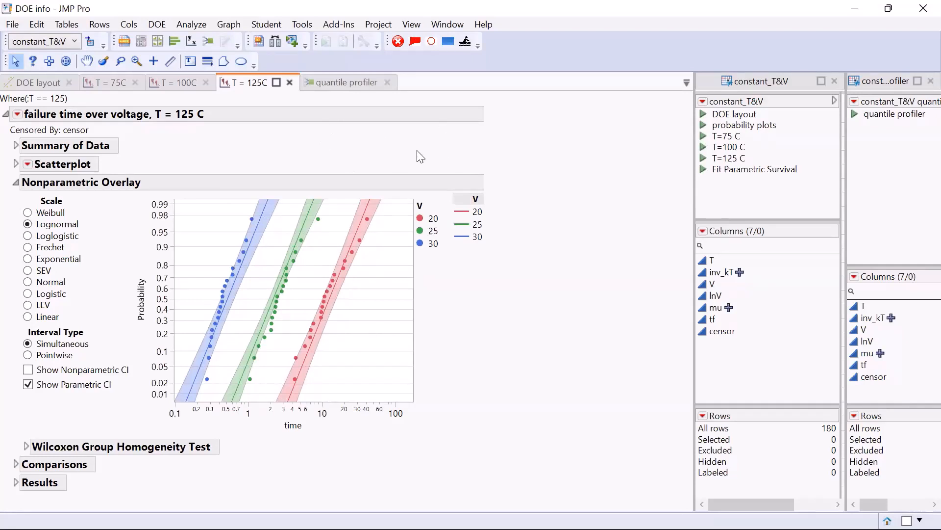
Open the quantile profiler report and examine the Parametric Survival Fit parameter estimates and the profiler's predicted time.
left_click(352, 85)
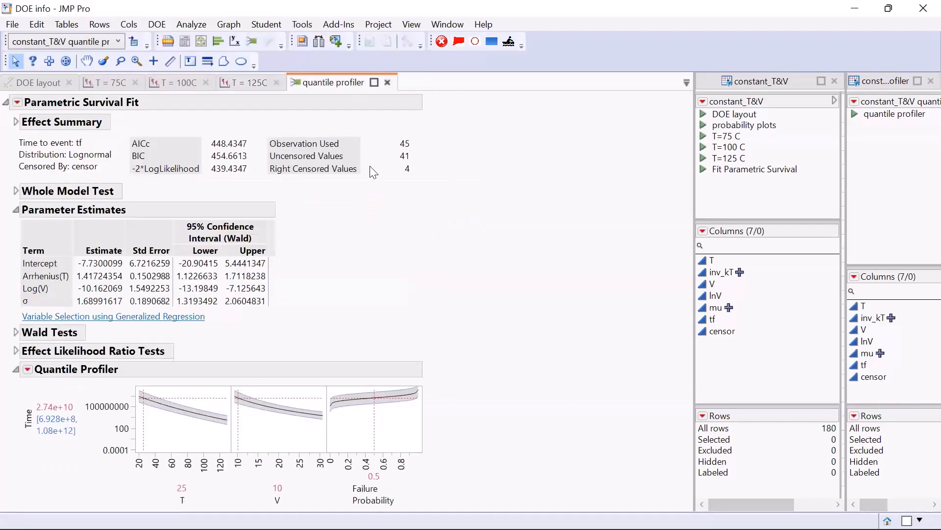
mouse_move(313, 243)
left_mouse_down()
mouse_move(288, 225)
mouse_move(139, 211)
mouse_move(90, 218)
left_mouse_up()
mouse_move(10, 240)
left_mouse_down()
mouse_move(3, 294)
mouse_move(18, 314)
mouse_move(46, 317)
mouse_move(221, 317)
mouse_move(296, 300)
mouse_move(308, 254)
left_mouse_up()
mouse_move(2, 257)
left_mouse_down()
mouse_move(108, 260)
mouse_move(122, 271)
mouse_move(78, 272)
left_mouse_up()
mouse_move(2, 271)
left_mouse_down()
mouse_move(123, 275)
mouse_move(119, 286)
mouse_move(8, 273)
mouse_move(15, 283)
mouse_move(107, 281)
mouse_move(129, 289)
mouse_move(118, 294)
mouse_move(10, 292)
mouse_move(17, 252)
mouse_move(137, 256)
mouse_move(136, 304)
mouse_move(78, 324)
mouse_move(18, 309)
mouse_move(5, 265)
left_mouse_up()
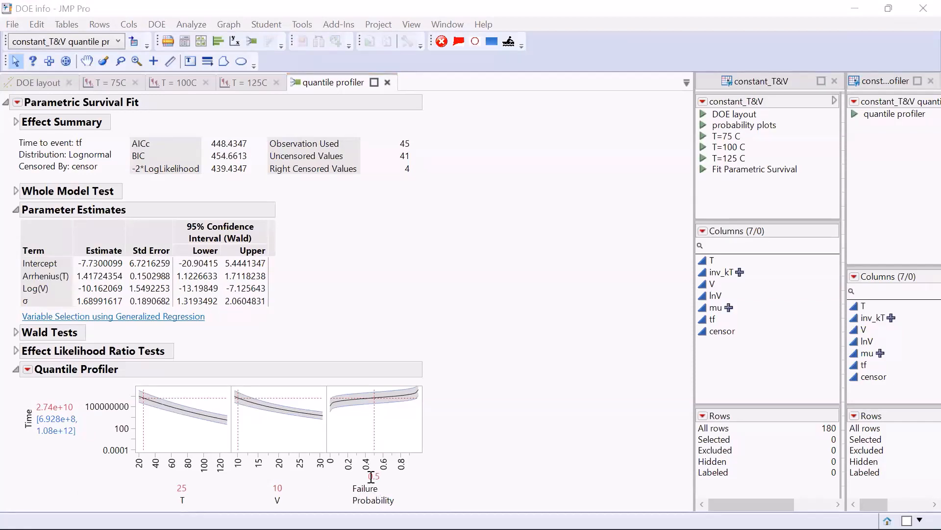
mouse_move(168, 488)
left_mouse_down()
mouse_move(138, 490)
mouse_move(196, 475)
mouse_move(144, 492)
mouse_move(111, 489)
mouse_move(302, 483)
mouse_move(243, 493)
left_mouse_up()
mouse_move(39, 468)
left_mouse_down()
mouse_move(26, 393)
mouse_move(82, 411)
mouse_move(57, 427)
mouse_move(29, 397)
left_mouse_up()
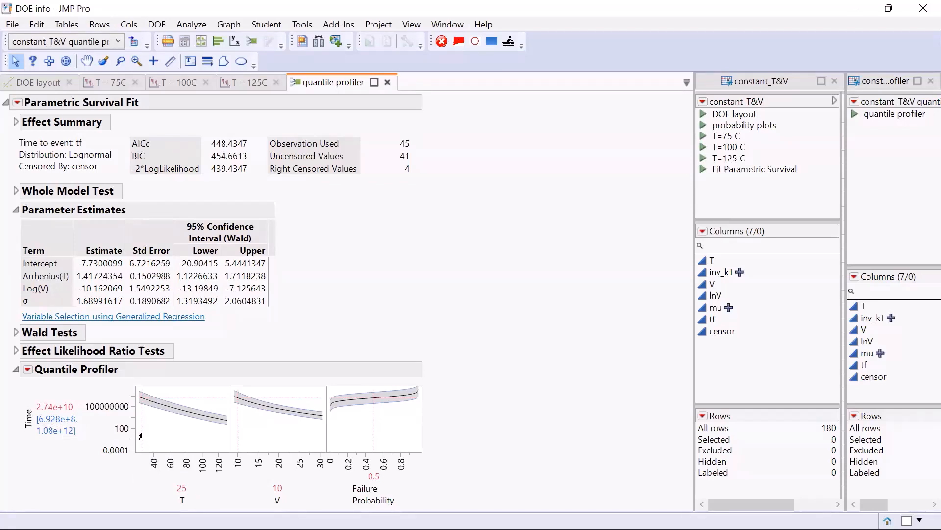
Explore the Quantile Profiler by raising the temperature T and moving the voltage V to about 13.52.
left_click(162, 437)
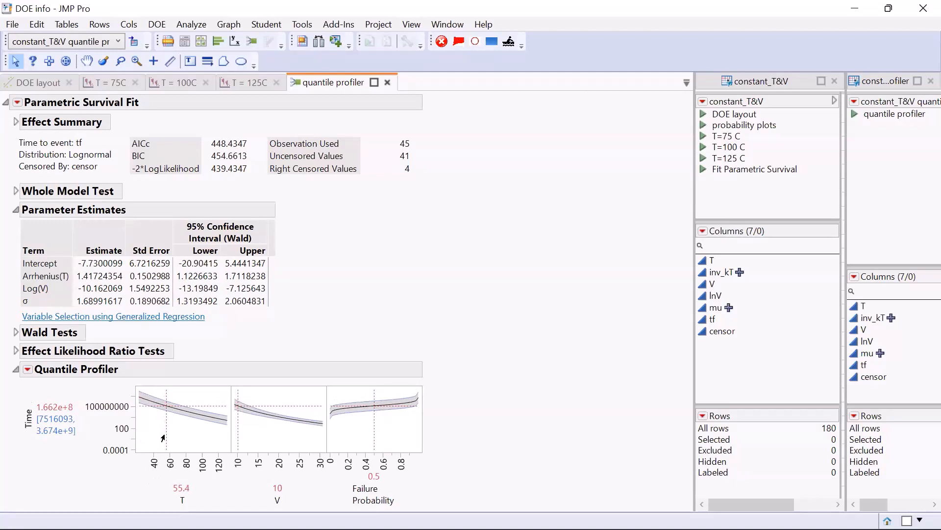
left_click_drag(164, 436, 162, 436)
mouse_move(248, 438)
left_mouse_down()
mouse_move(272, 440)
mouse_move(252, 439)
left_mouse_up()
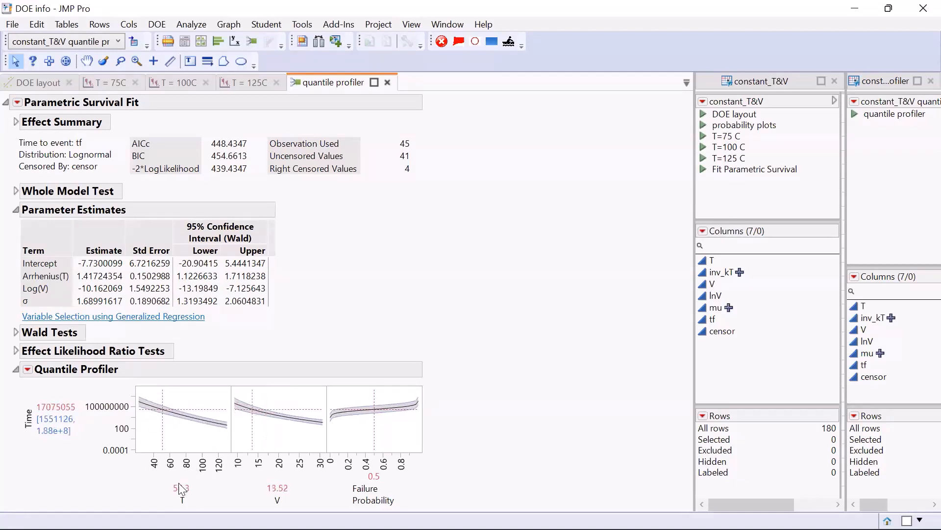
Set the Quantile Profiler to T 50, V 20 and failure probability 0.1, and examine the predicted time with its confidence interval.
left_click(180, 489)
type("50")
key("Return")
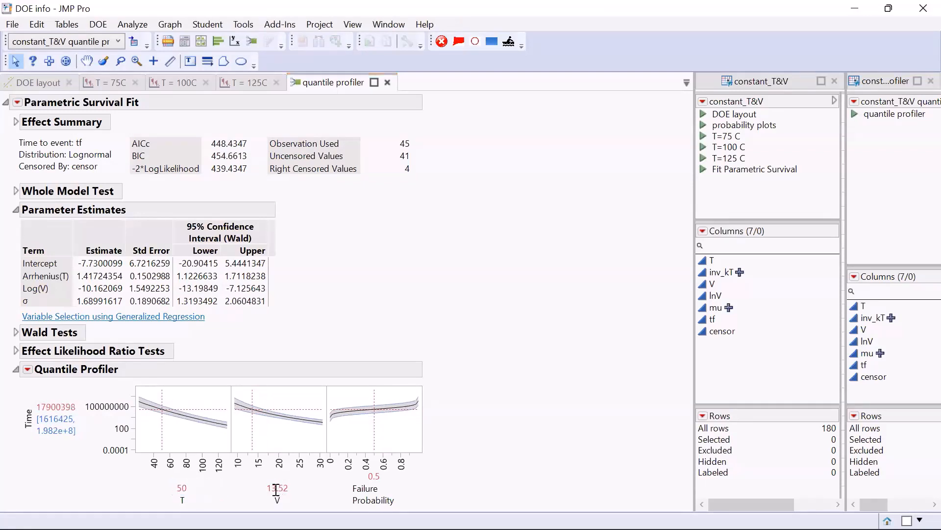
left_click(277, 489)
type("20")
key("Return")
left_click(373, 478)
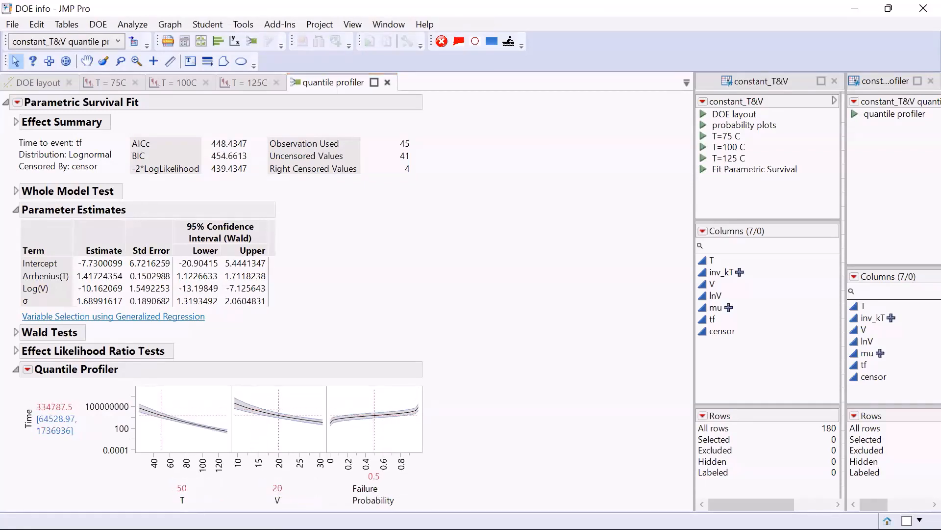
type("0.1")
key("Return")
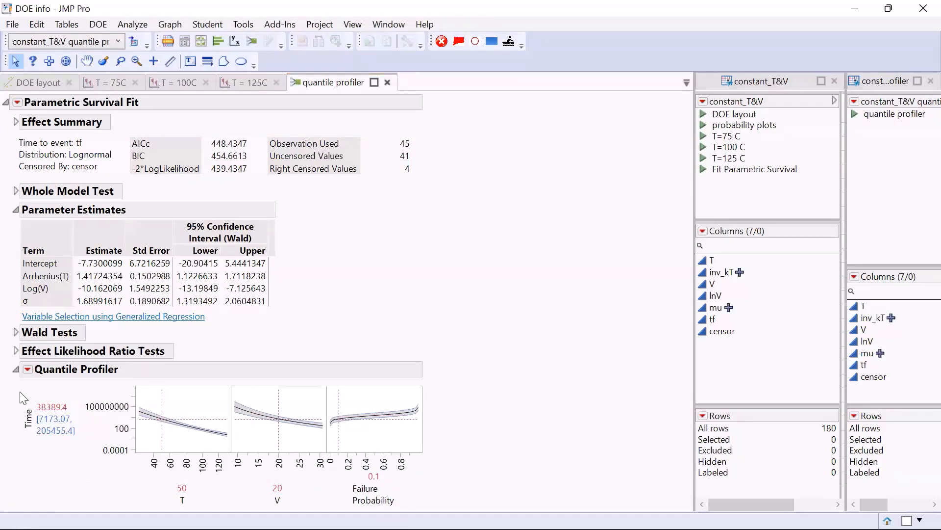
mouse_move(18, 386)
left_mouse_down()
mouse_move(46, 385)
mouse_move(79, 411)
mouse_move(32, 410)
left_mouse_up()
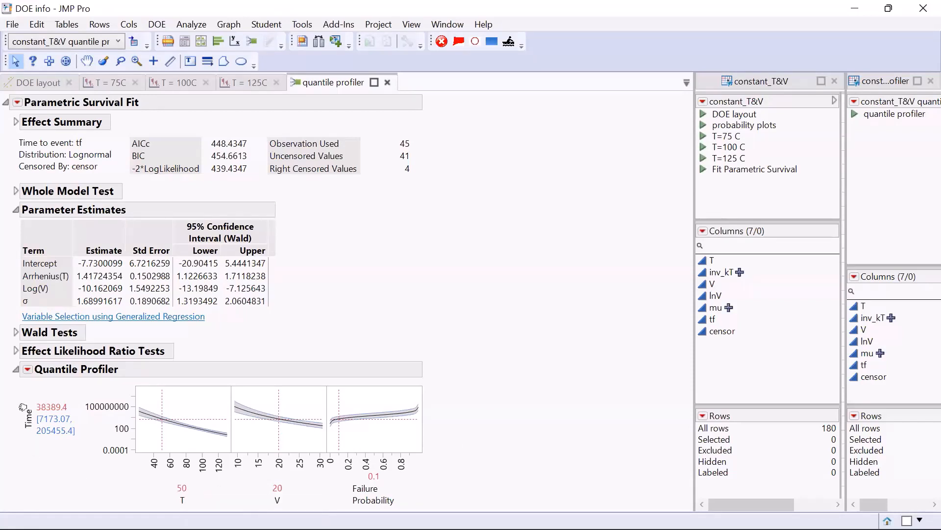
mouse_move(23, 390)
left_mouse_down()
mouse_move(84, 398)
mouse_move(59, 450)
mouse_move(14, 429)
left_mouse_up()
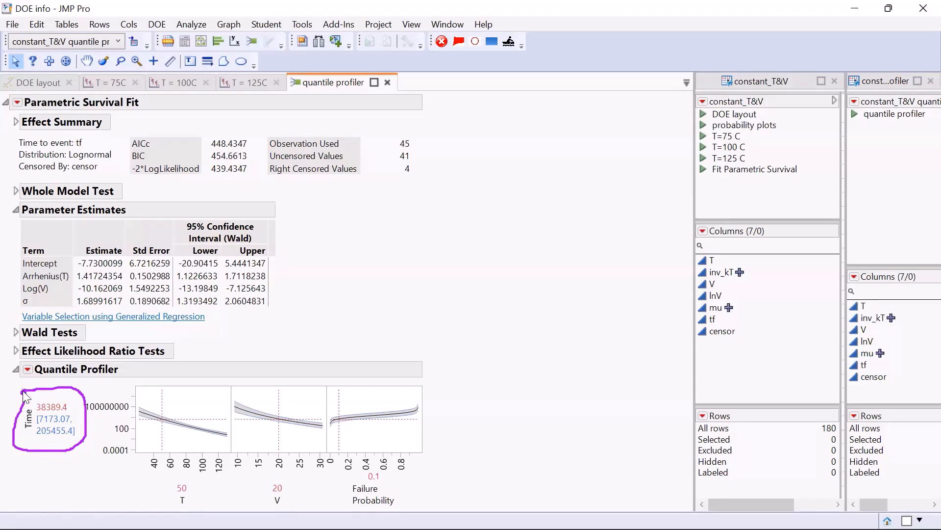
key("Escape")
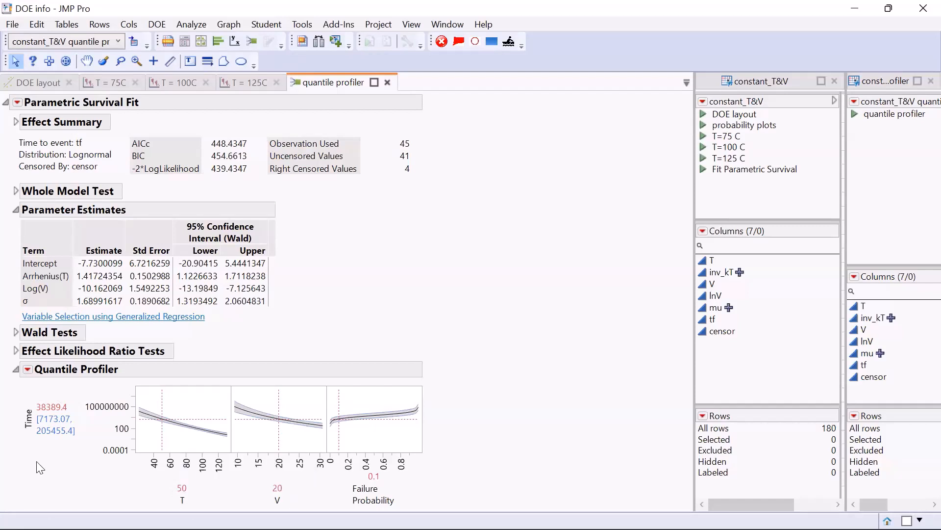
mouse_move(14, 438)
left_mouse_down()
mouse_move(40, 386)
mouse_move(77, 434)
mouse_move(13, 447)
mouse_move(13, 435)
left_mouse_up()
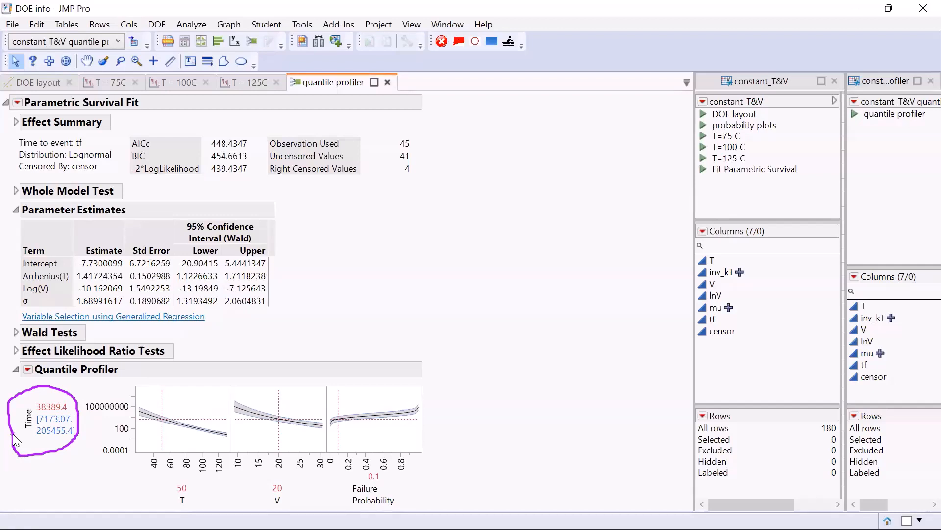
Close the DOE info project without saving its changes.
left_click(920, 15)
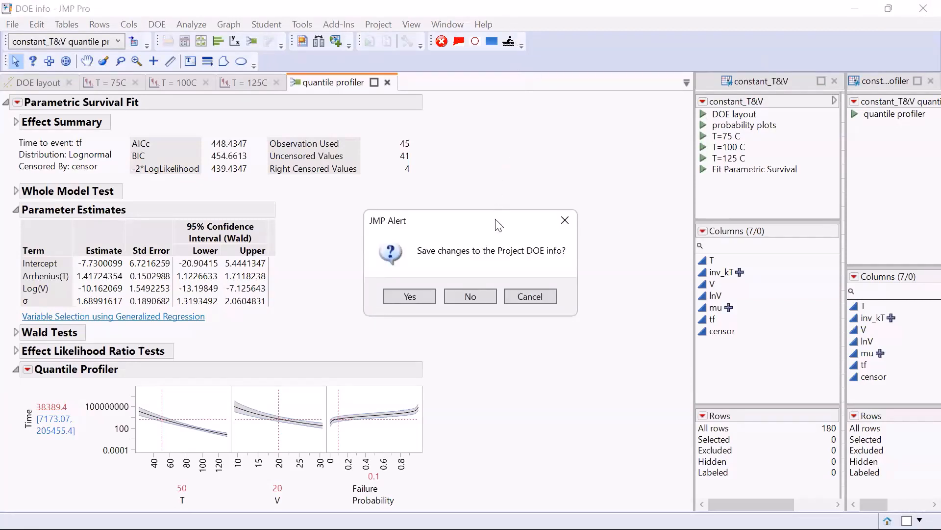
left_click_drag(495, 219, 485, 132)
left_click(466, 210)
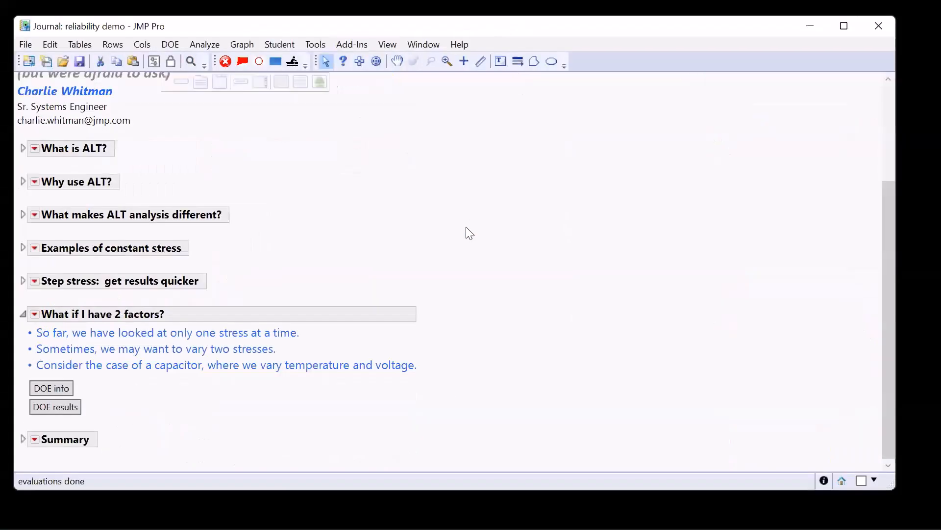
Collapse and re-expand the "What if I have 2 factors?" section of the journal.
left_click(24, 317)
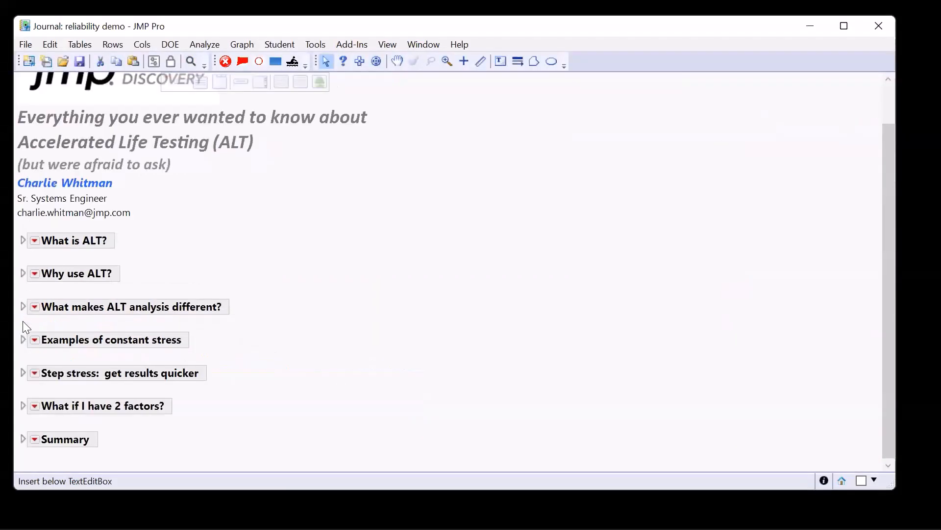
left_click(23, 406)
scroll(34, 400, "down", 2)
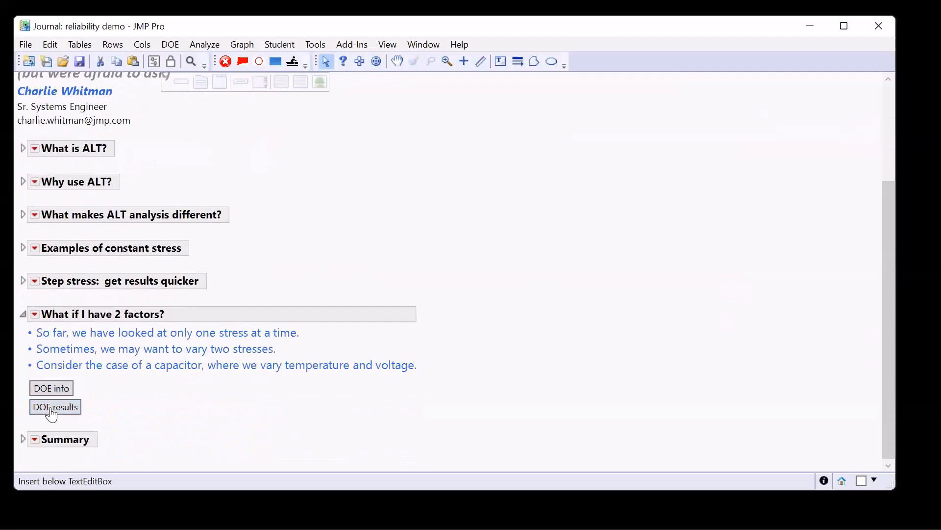